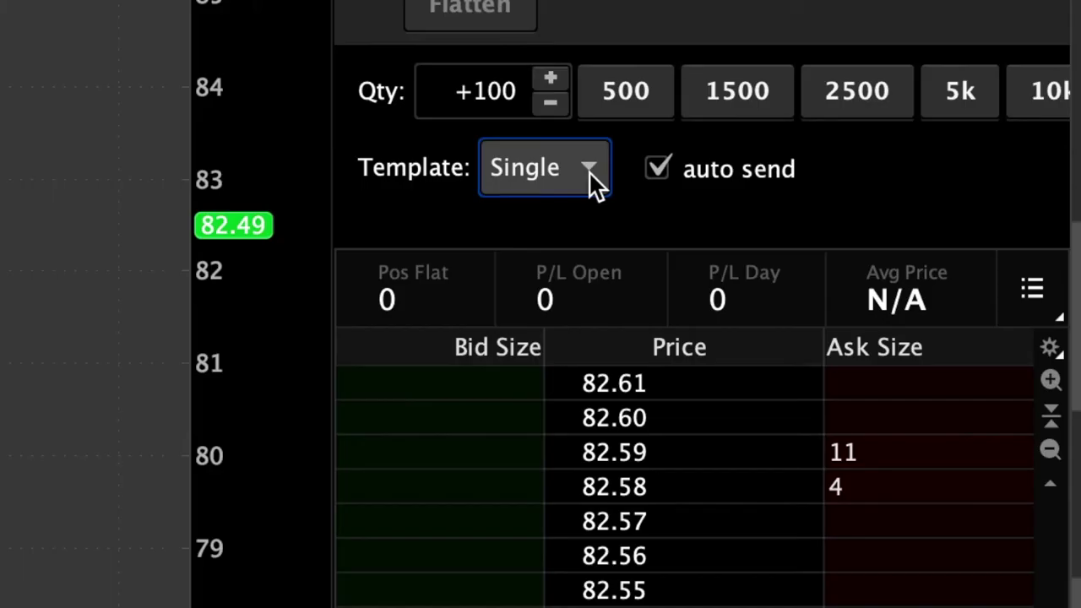
Switch to the TRG w/ bracket template (+1.00 limit, -1.00 stop) and widen the Active Trader panel.
{"action": "left_click", "coordinate": [827, 211]}
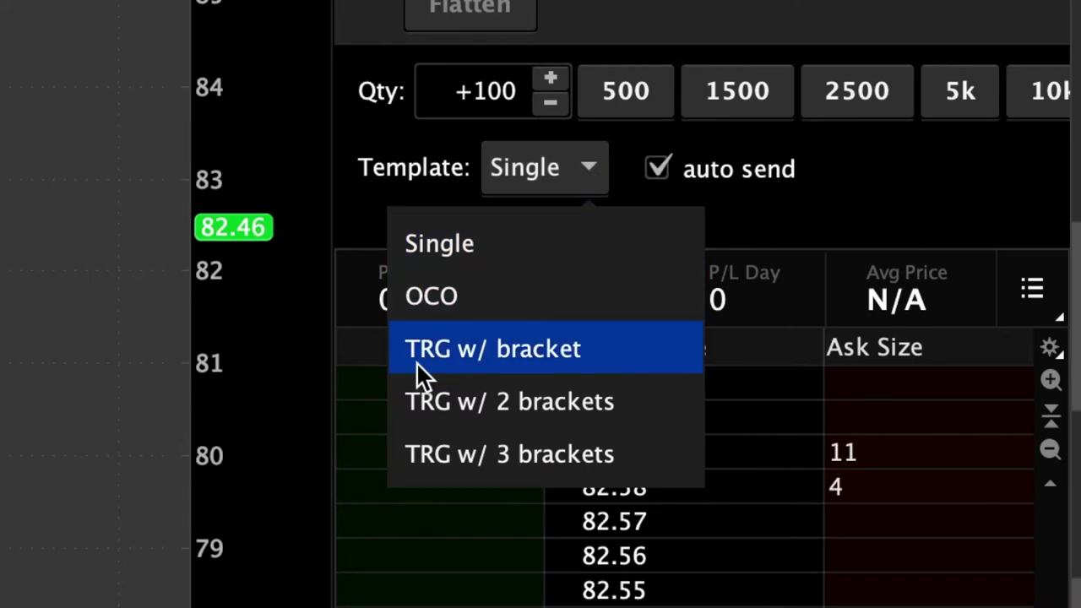
{"action": "left_click", "coordinate": [538, 354]}
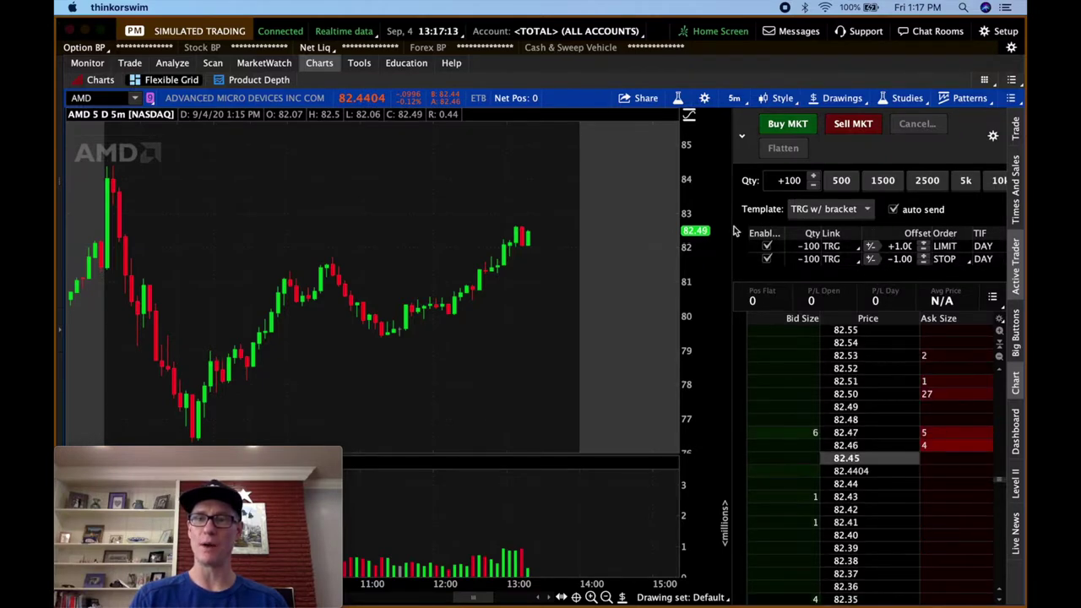
{"action": "left_click_drag", "start_coordinate": [731, 222], "coordinate": [613, 222]}
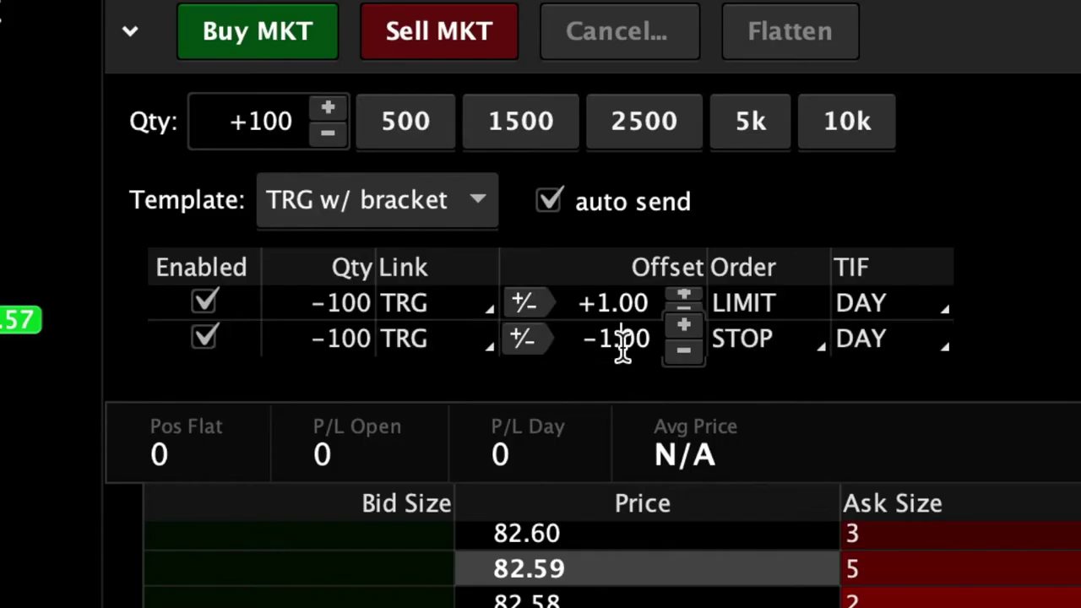
Change the bracket stop offset to -.50 while keeping the limit offset at +1.00.
{"action": "double_click", "coordinate": [801, 236]}
{"action": "type", "text": ".50"}
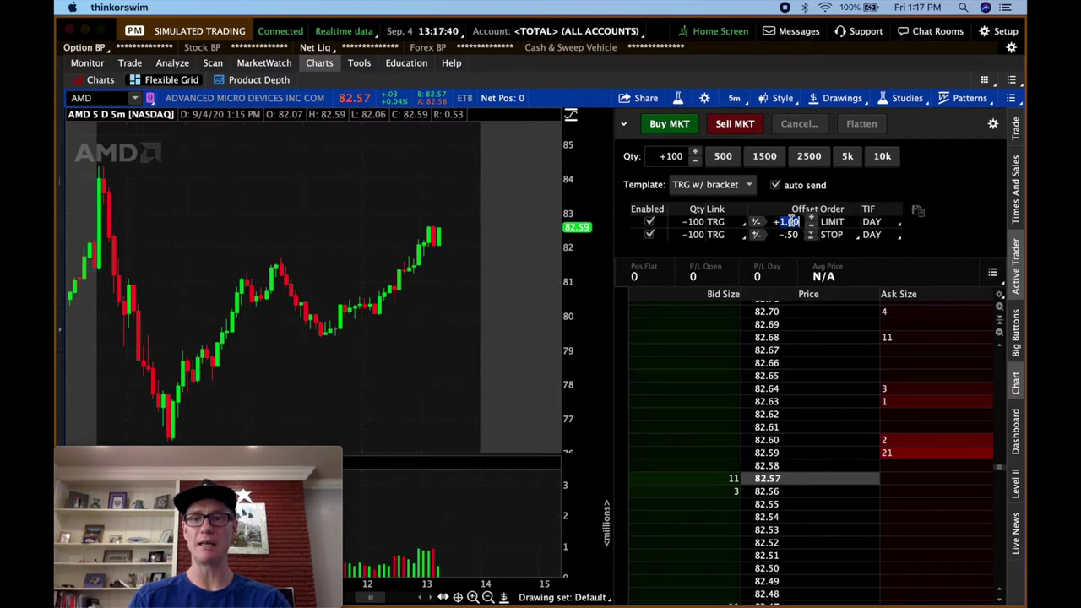
{"action": "type", "text": "1.00"}
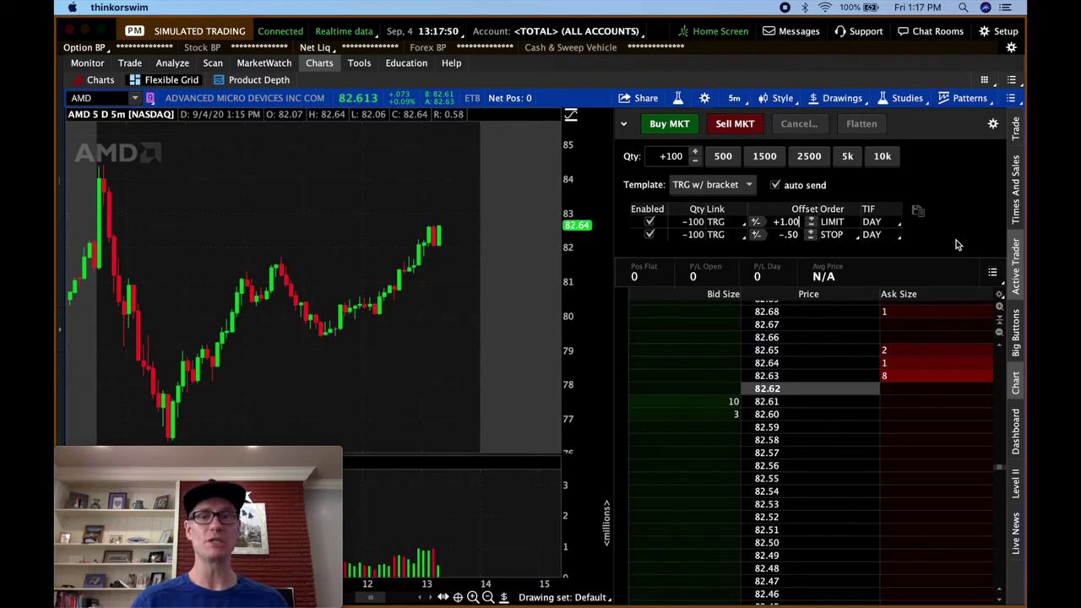
Buy 100 AMD shares at market with the TRG w/ bracket exit orders attached.
{"action": "scroll", "coordinate": [459, 292], "scroll_direction": "up", "scroll_amount": 1}
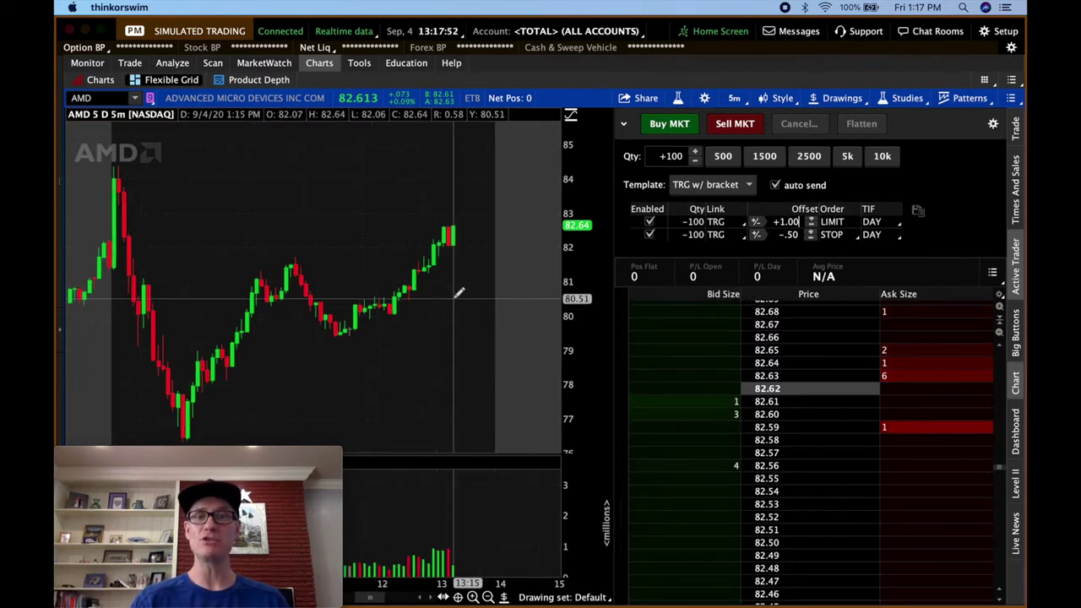
{"action": "scroll", "coordinate": [459, 293], "scroll_direction": "down", "scroll_amount": 1}
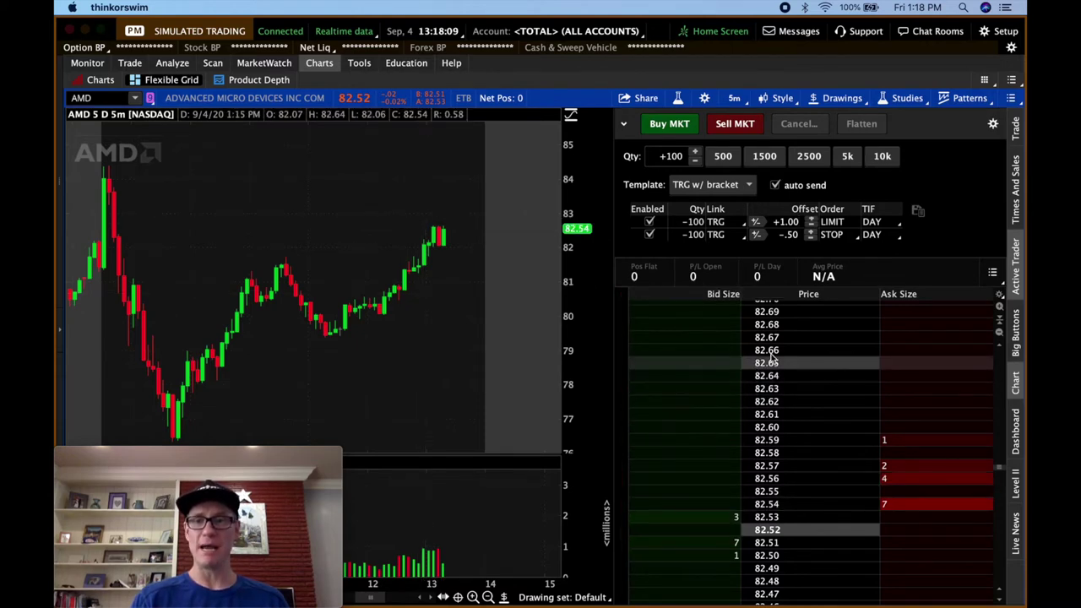
{"action": "left_click", "coordinate": [676, 355]}
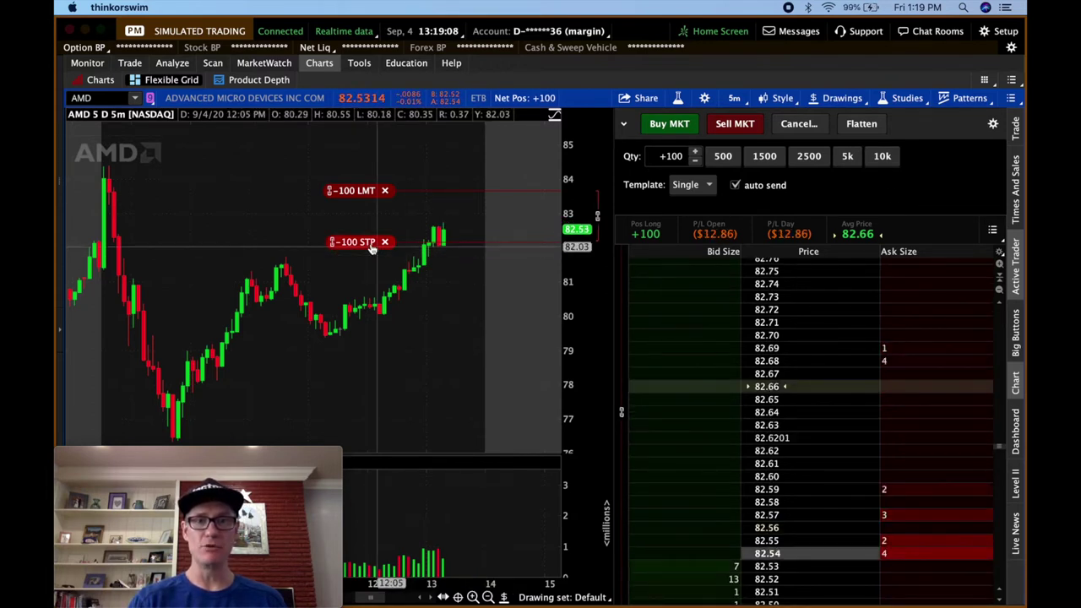
Raise the -100 stop toward price until it fills at 82.51, then turn off auto send.
{"action": "left_click_drag", "start_coordinate": [370, 246], "coordinate": [372, 236]}
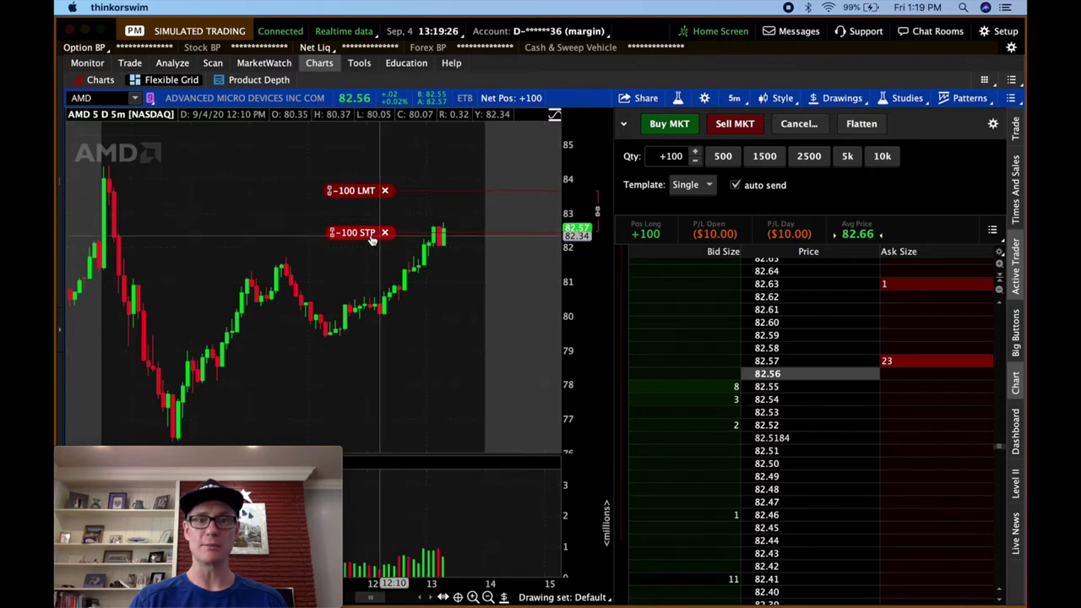
{"action": "left_click_drag", "start_coordinate": [369, 233], "coordinate": [368, 230]}
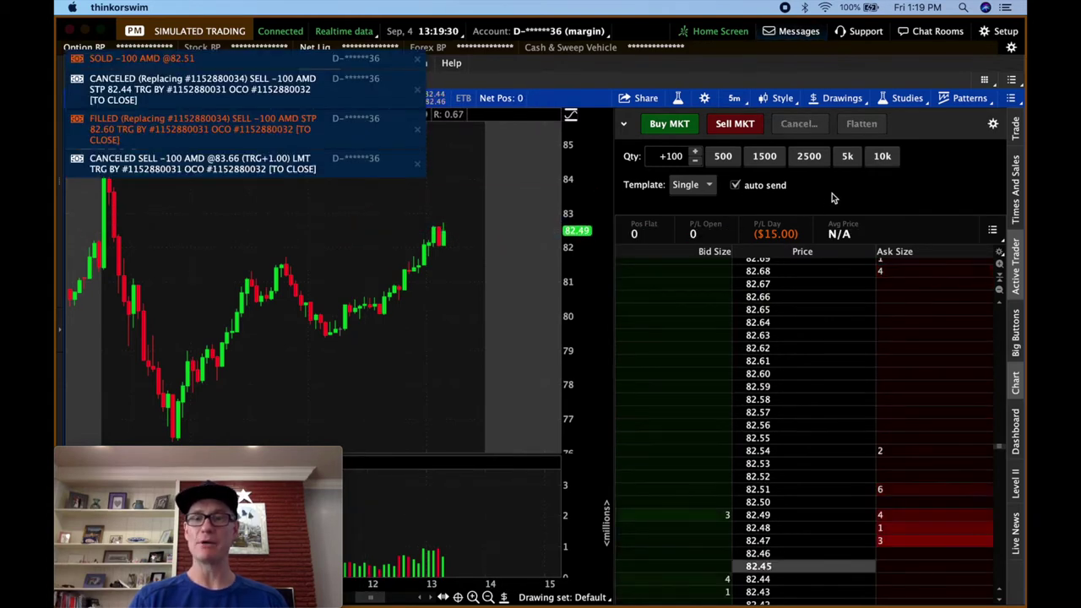
{"action": "left_click", "coordinate": [734, 185]}
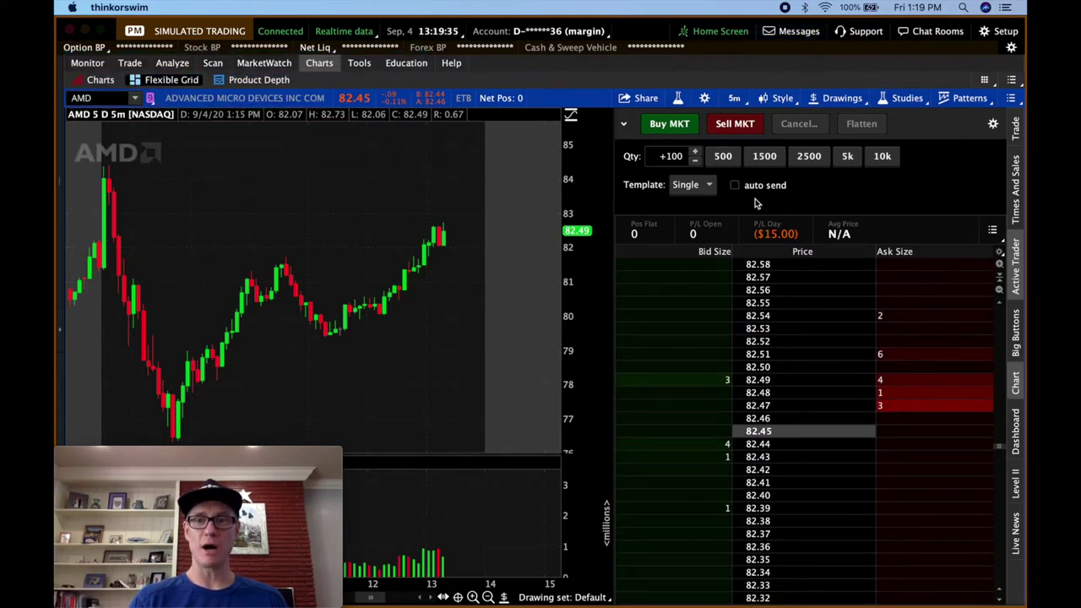
Select the TRG w/ bracket template and set its limit offset to +1.25.
{"action": "left_click", "coordinate": [714, 183]}
{"action": "left_click", "coordinate": [701, 252]}
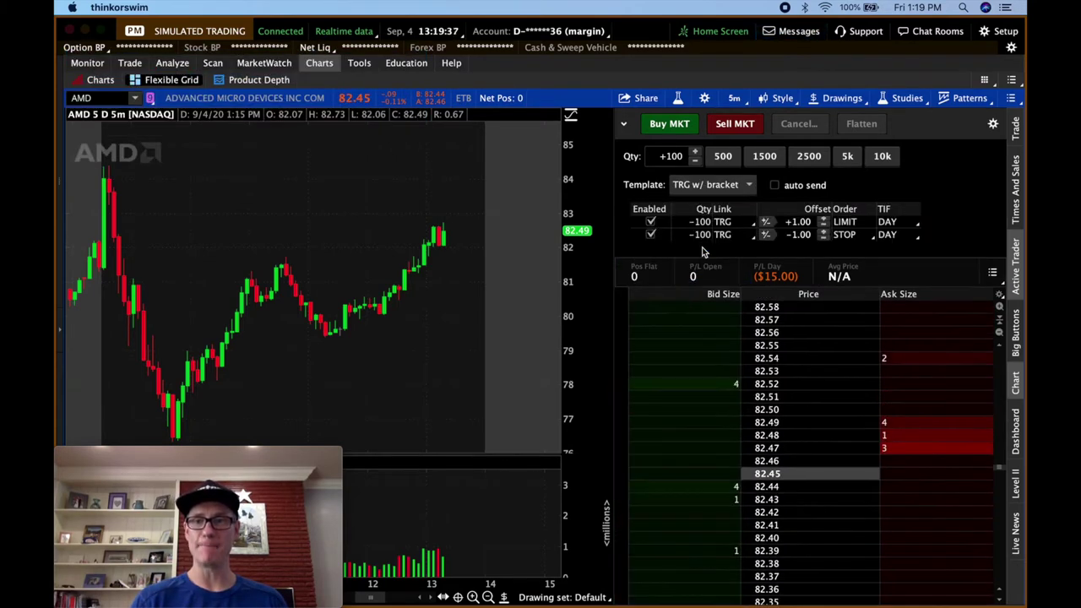
{"action": "double_click", "coordinate": [789, 221]}
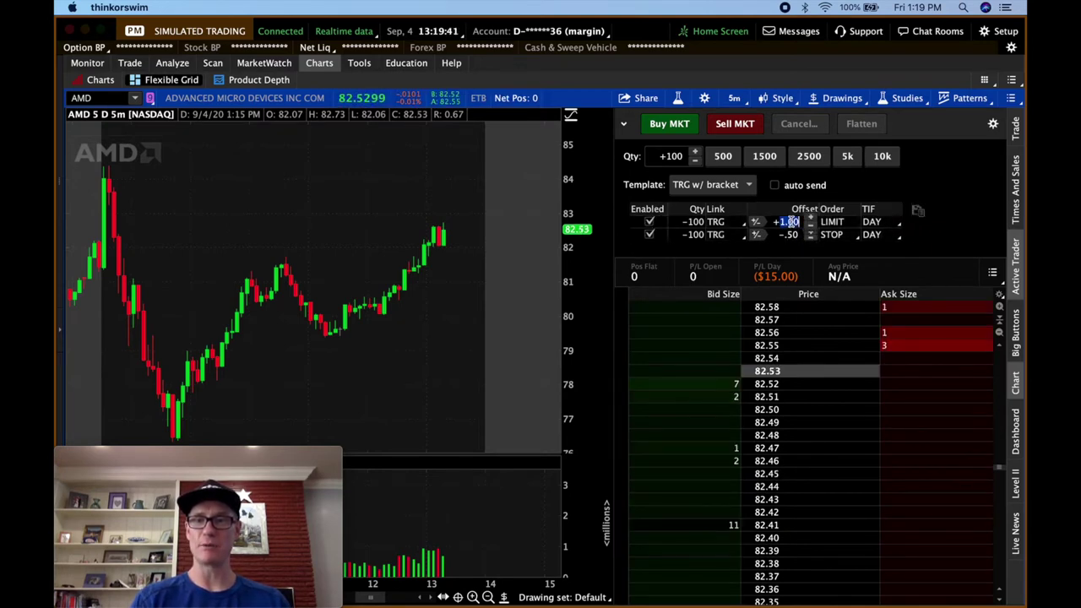
{"action": "key", "text": "BackSpace"}
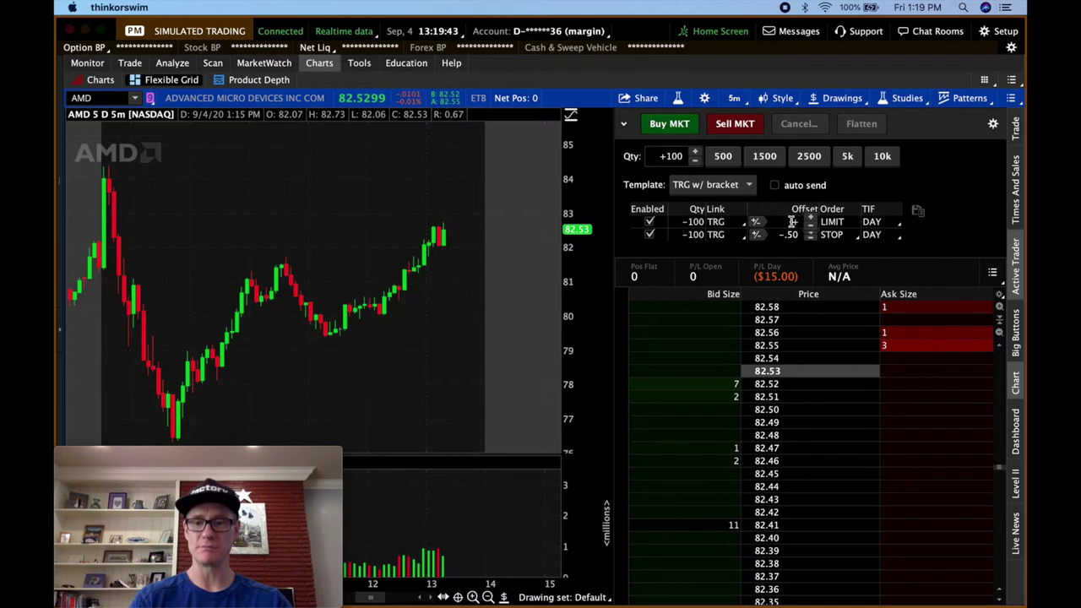
{"action": "type", "text": "+1.25"}
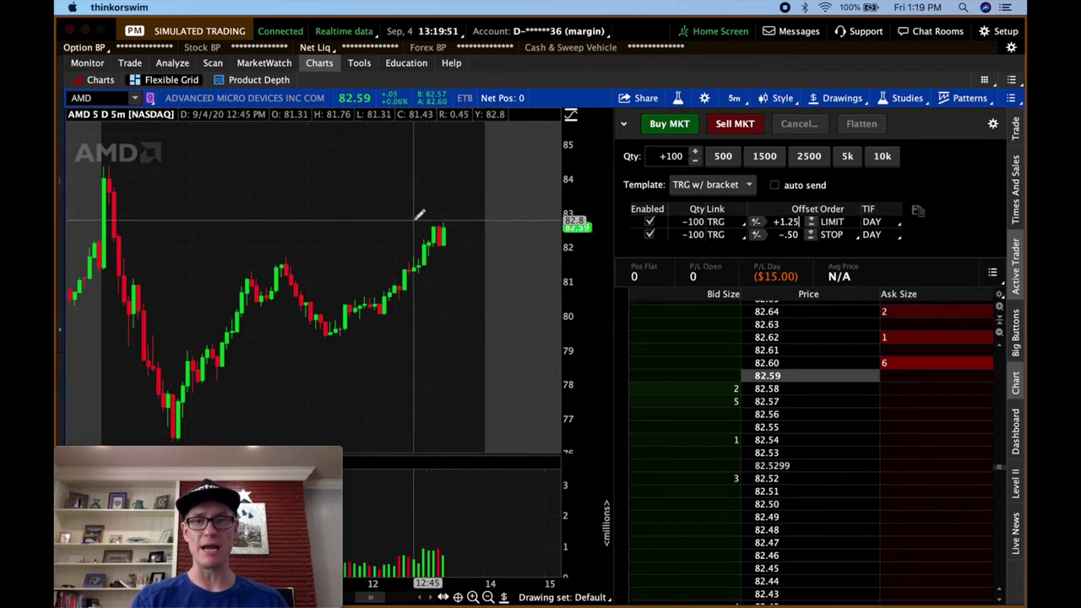
{"action": "scroll", "coordinate": [747, 395], "scroll_direction": "up", "scroll_amount": 6}
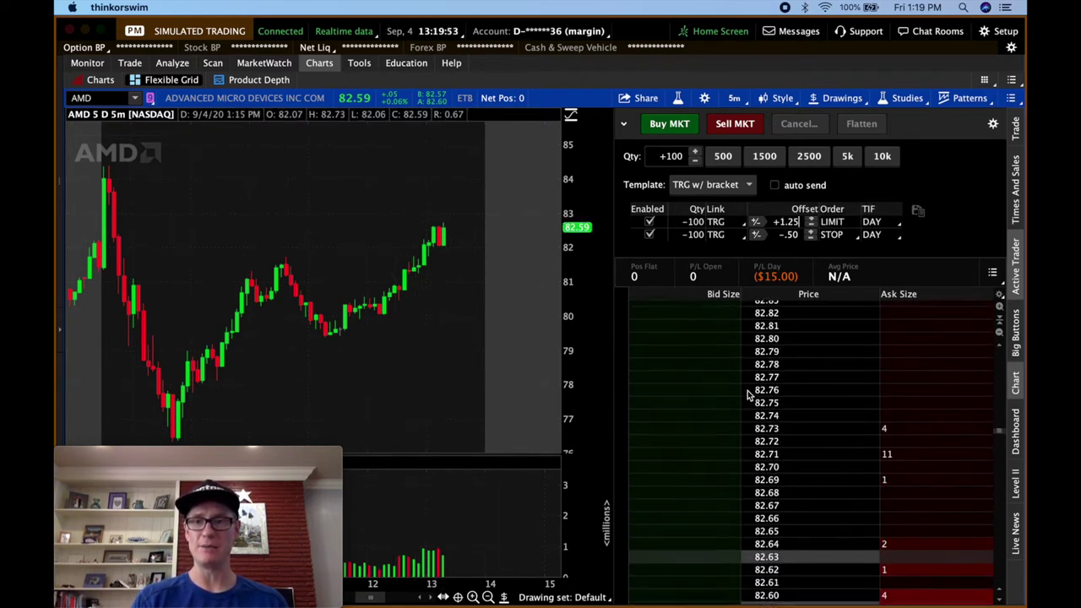
{"action": "scroll", "coordinate": [748, 395], "scroll_direction": "up", "scroll_amount": 1}
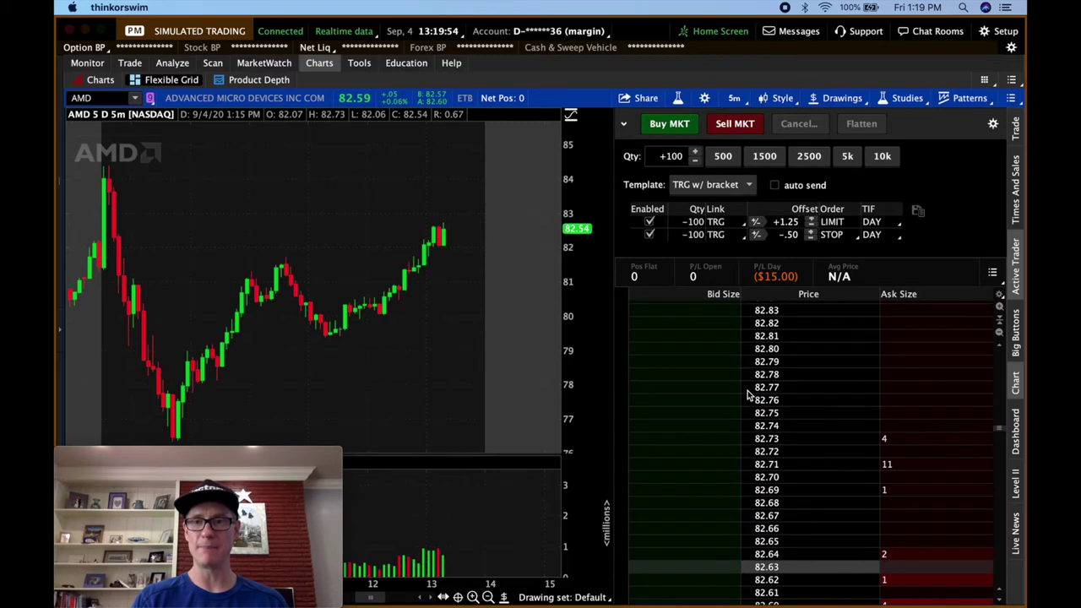
Stage an 82.80 AMD buy stop bracket order and set its limit offset to +1.30.
{"action": "left_click", "coordinate": [697, 355]}
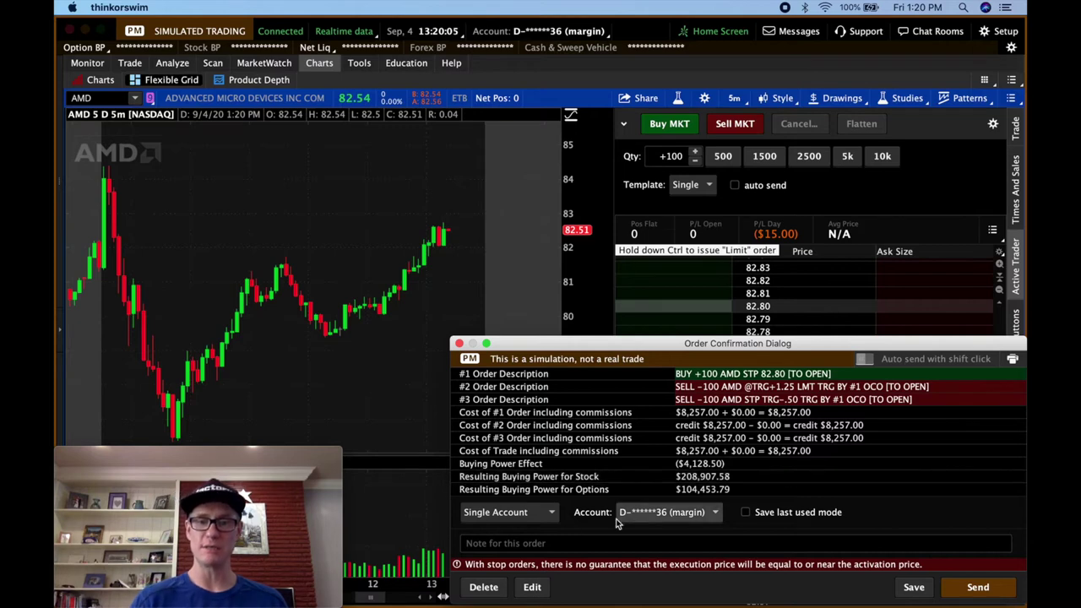
{"action": "left_click", "coordinate": [533, 587]}
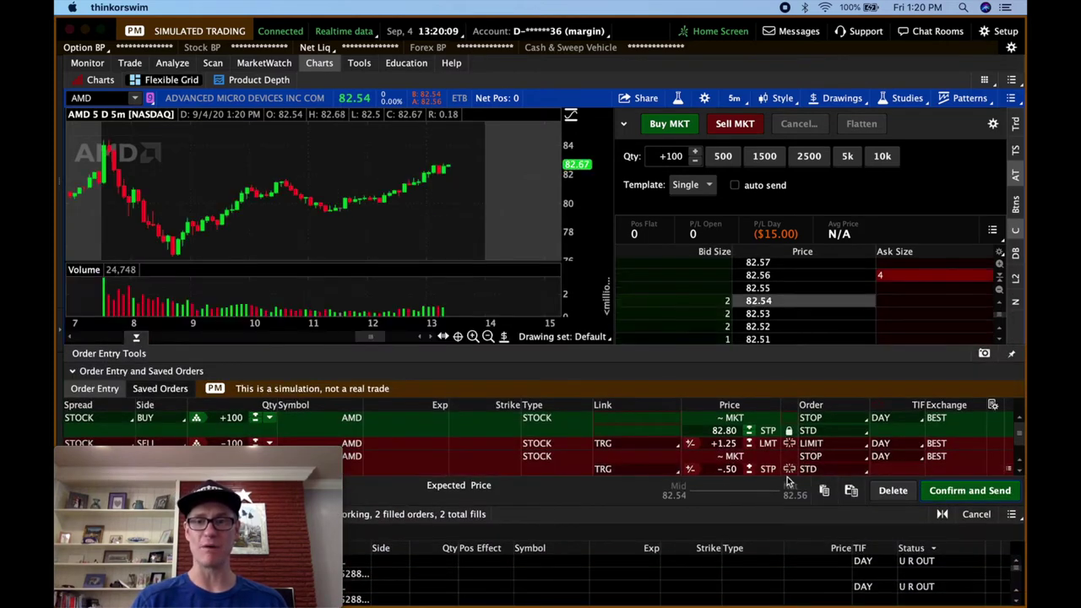
{"action": "left_click", "coordinate": [748, 440]}
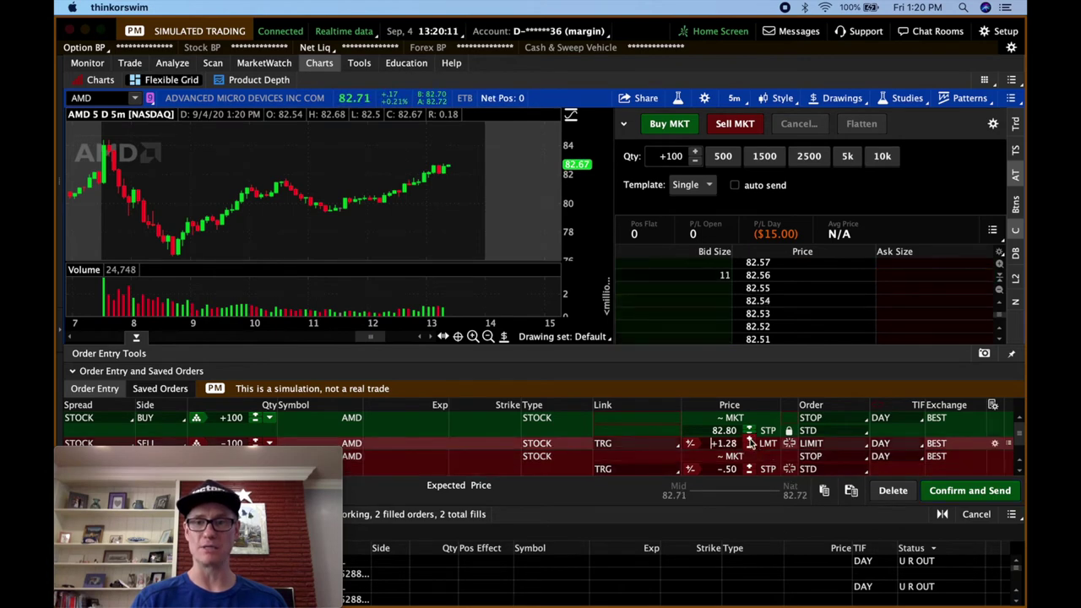
{"action": "left_click", "coordinate": [748, 446]}
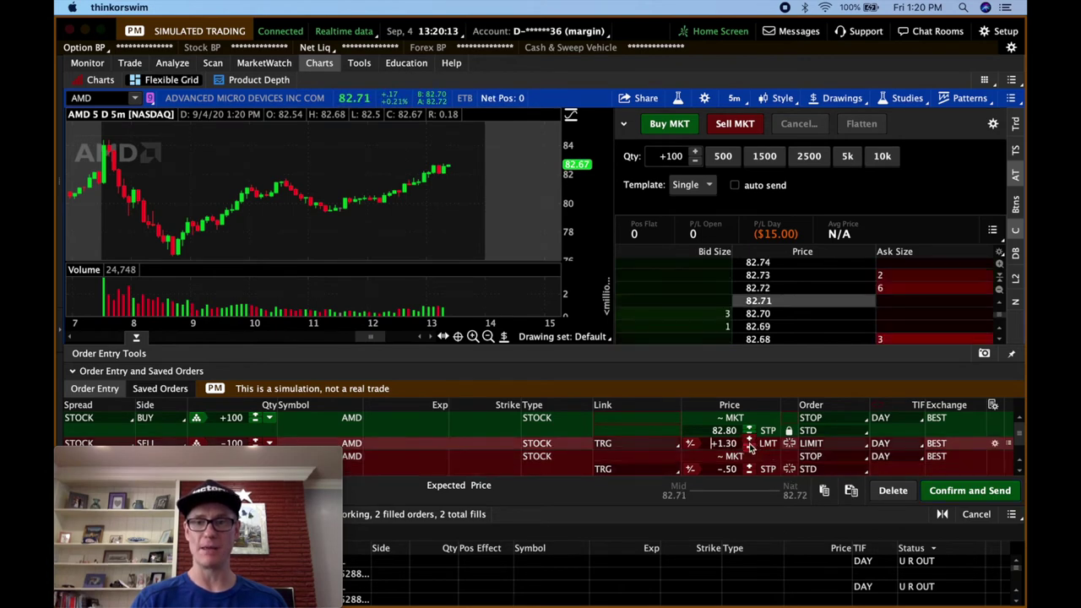
Send the bracket order, turn auto send back on, and cancel all AMD orders with Flatten.
{"action": "left_click", "coordinate": [967, 490]}
{"action": "left_click", "coordinate": [963, 494]}
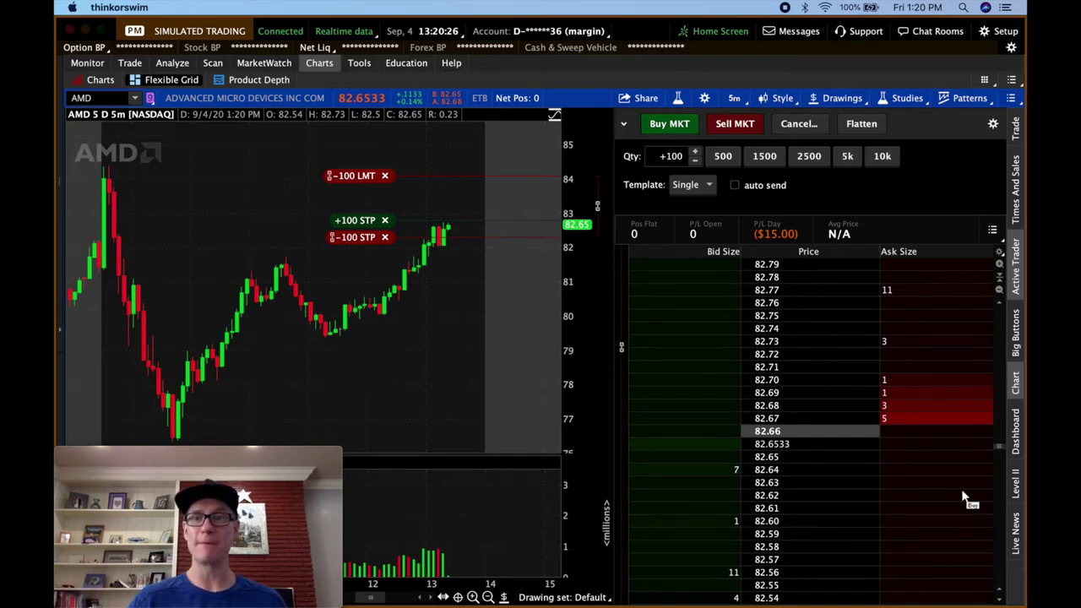
{"action": "left_click", "coordinate": [735, 185]}
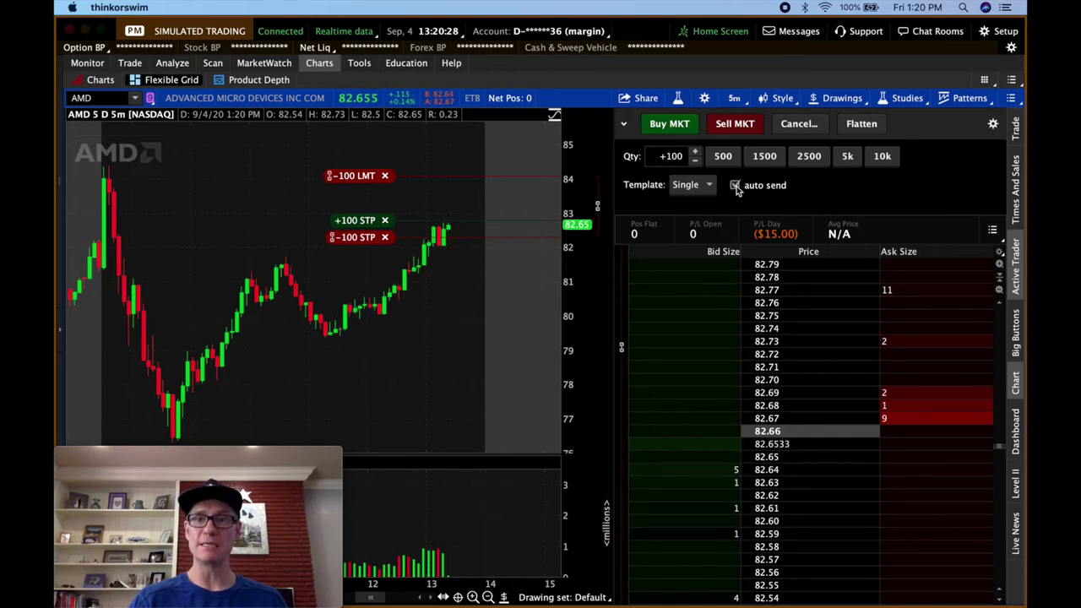
{"action": "left_click", "coordinate": [868, 129]}
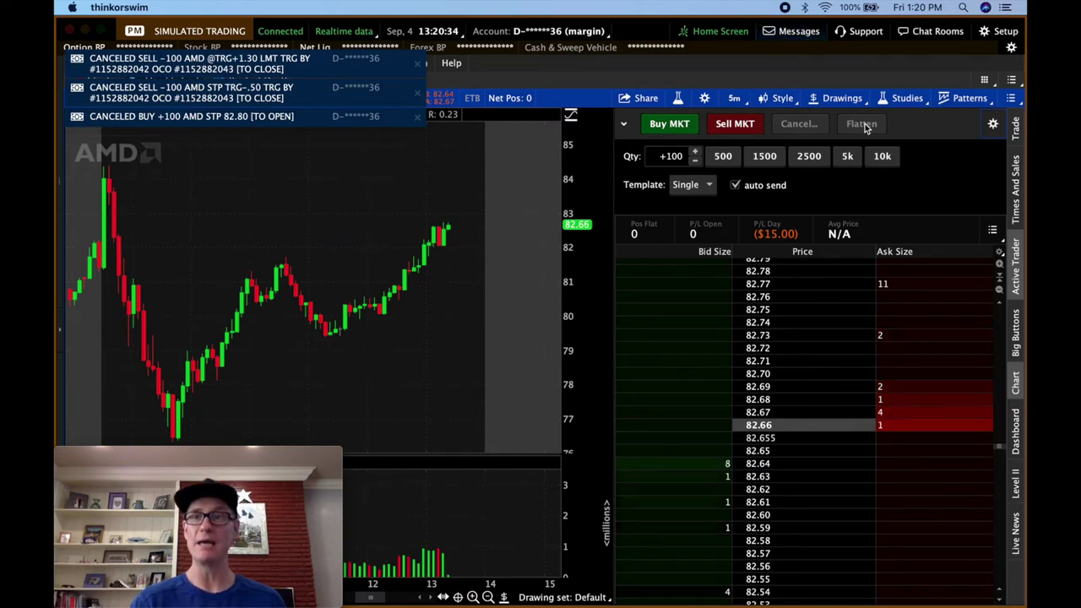
Add the Flatten button to Active Trader through Customize, searching available items for 'fl'.
{"action": "left_click", "coordinate": [991, 125]}
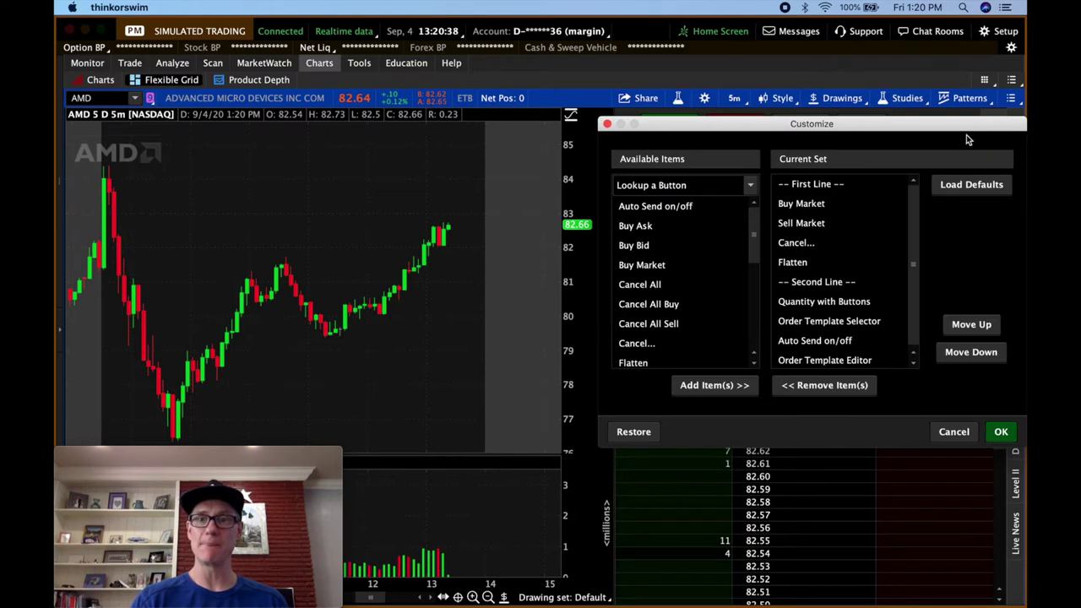
{"action": "scroll", "coordinate": [667, 243], "scroll_direction": "down", "scroll_amount": 5}
{"action": "left_click", "coordinate": [681, 186]}
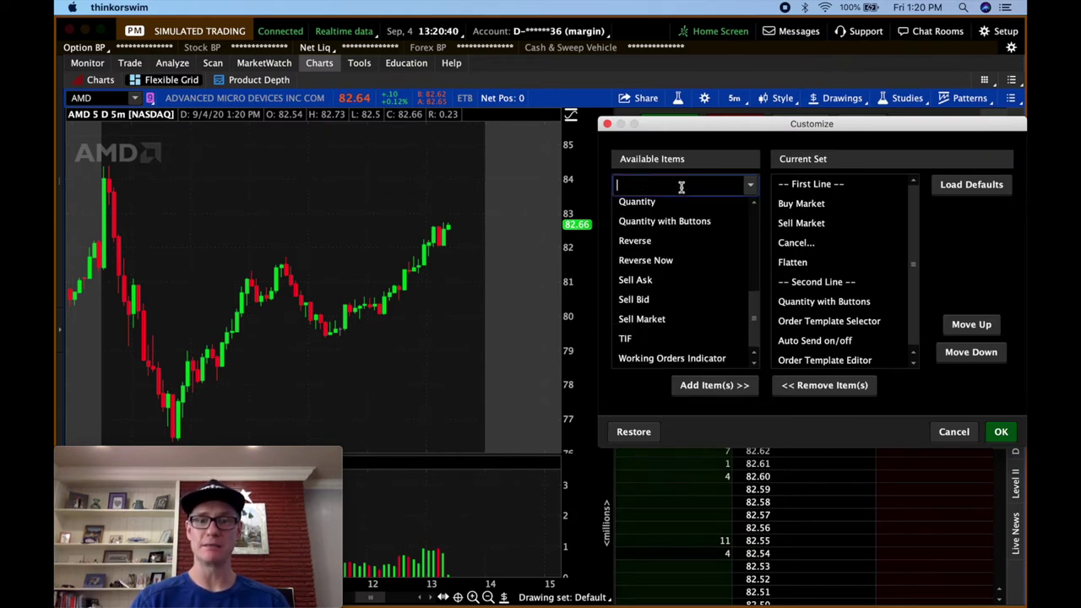
{"action": "type", "text": "fl"}
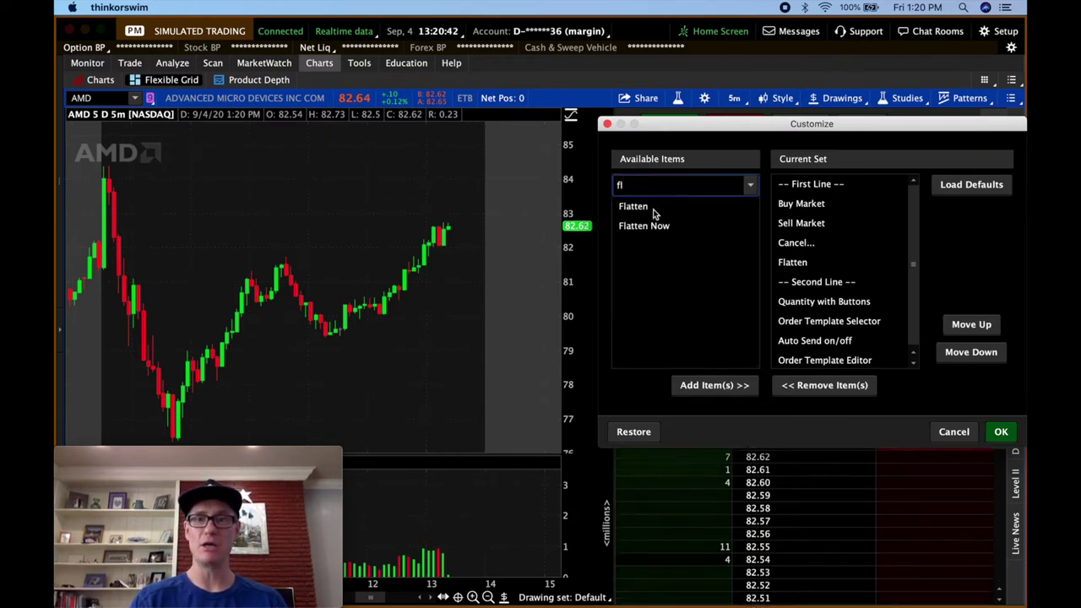
{"action": "left_click", "coordinate": [649, 210]}
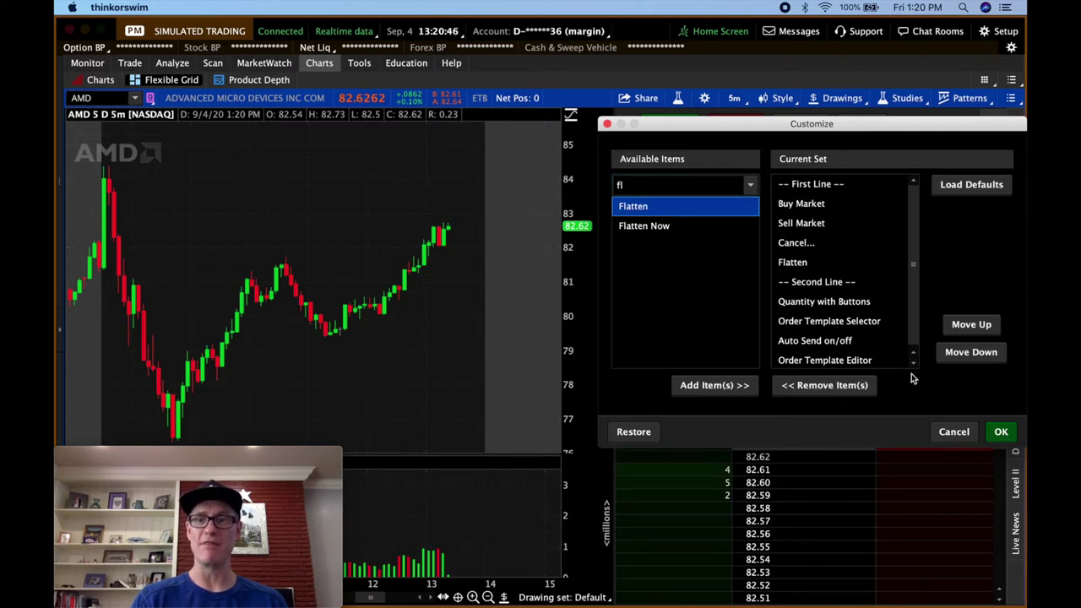
{"action": "left_click", "coordinate": [954, 432]}
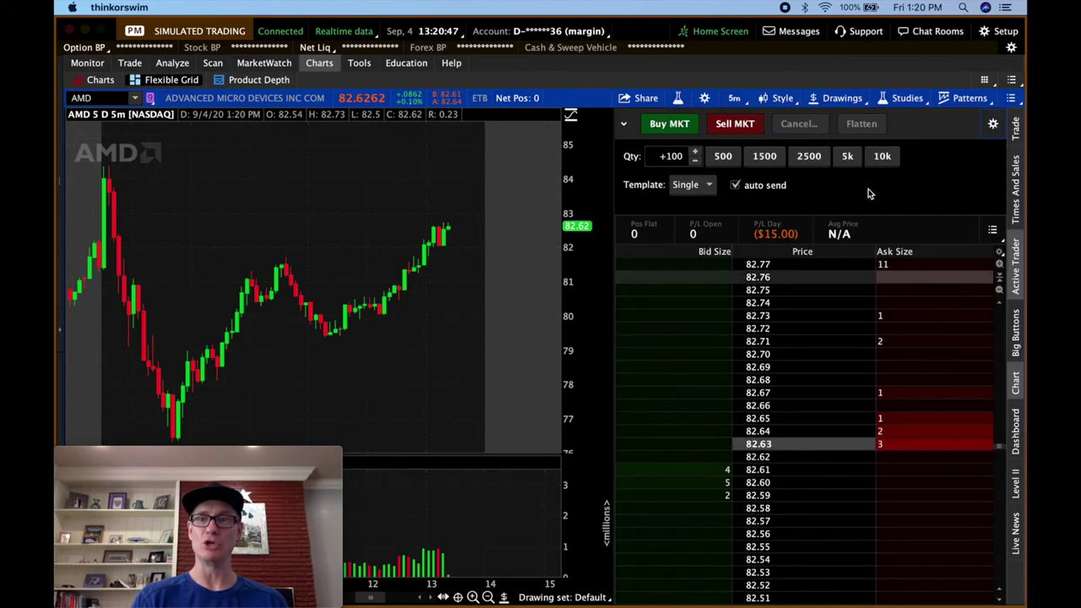
Choose the TRG w/ 2 brackets template and set the order quantity to 200.
{"action": "left_click", "coordinate": [709, 187]}
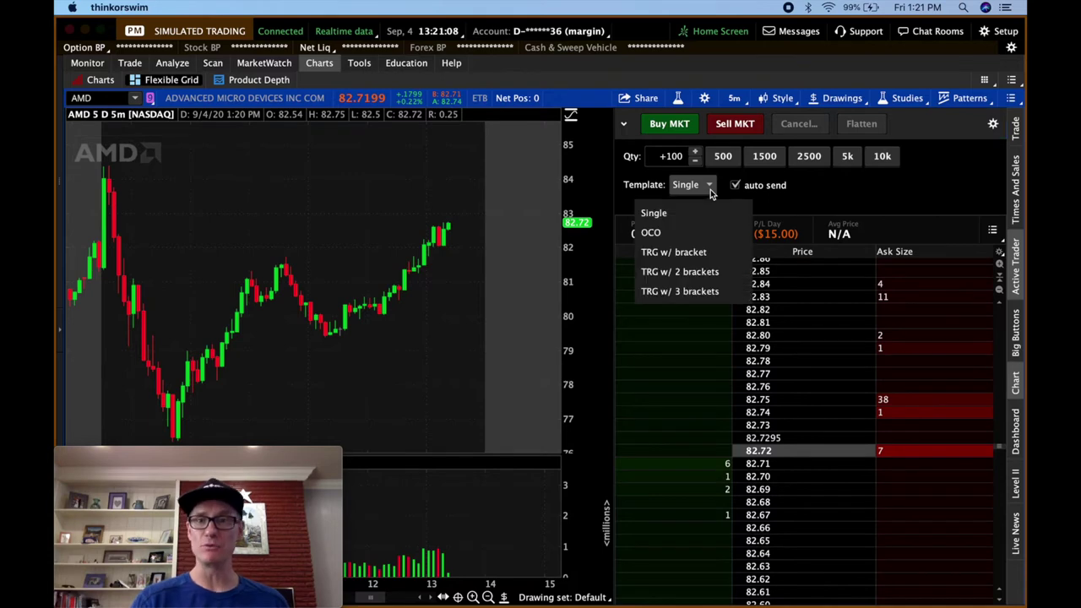
{"action": "left_click", "coordinate": [695, 272]}
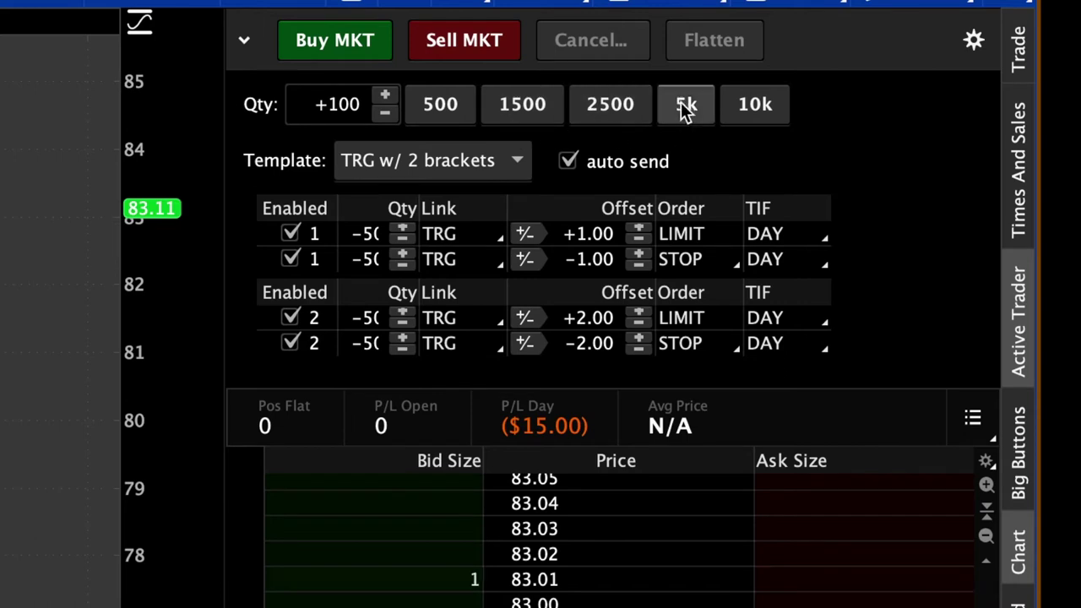
{"action": "left_click", "coordinate": [346, 105]}
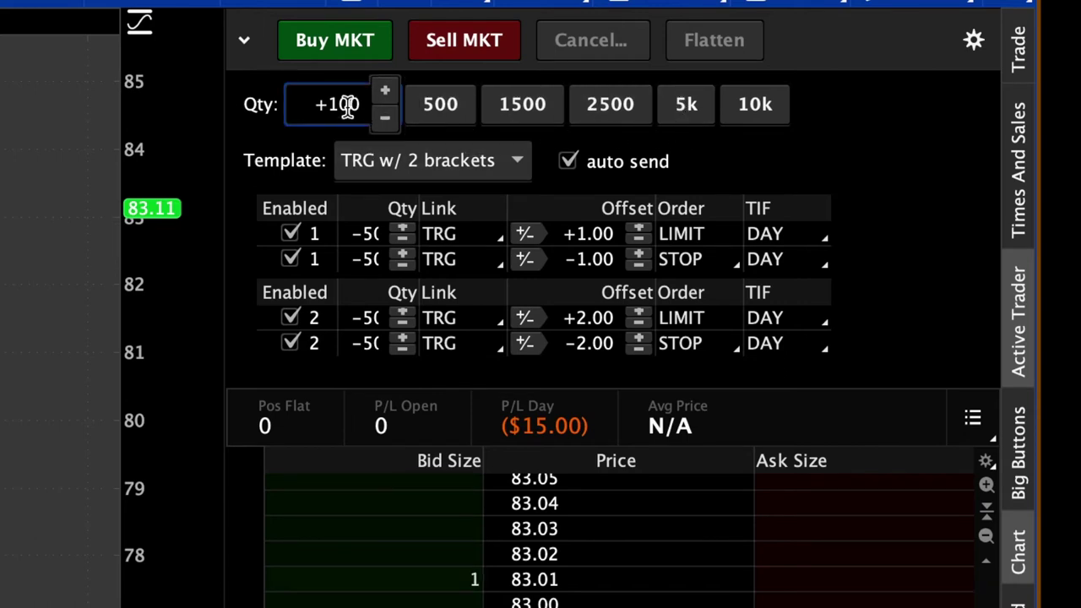
{"action": "double_click", "coordinate": [346, 105]}
{"action": "type", "text": "200"}
{"action": "left_click", "coordinate": [246, 36]}
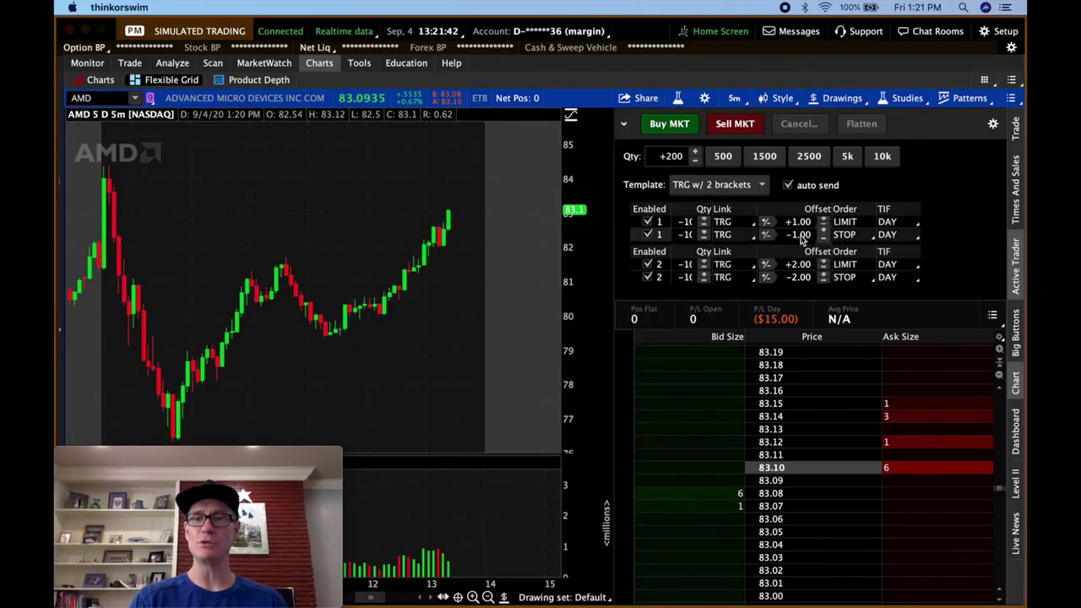
Set both brackets' stop offsets to -.50.
{"action": "double_click", "coordinate": [801, 236]}
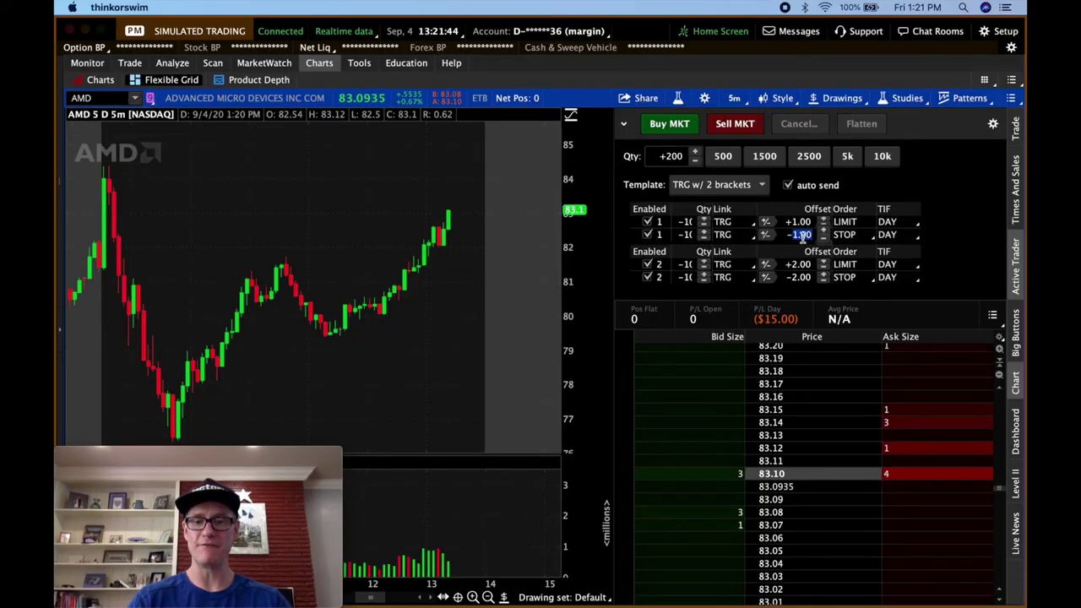
{"action": "type", "text": ".50"}
{"action": "key", "text": "Return"}
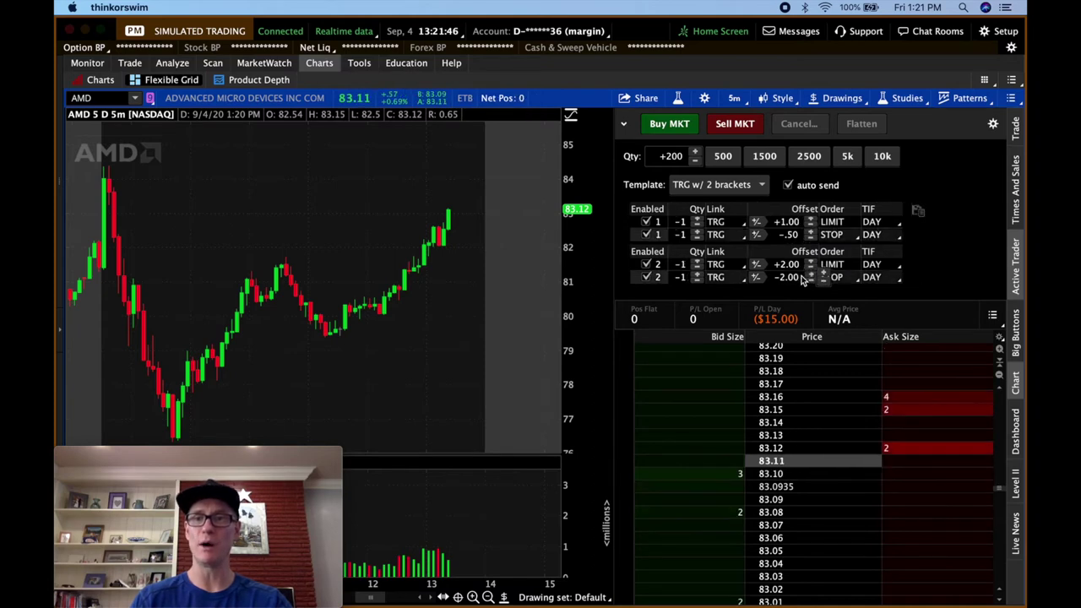
{"action": "type", "text": ".50"}
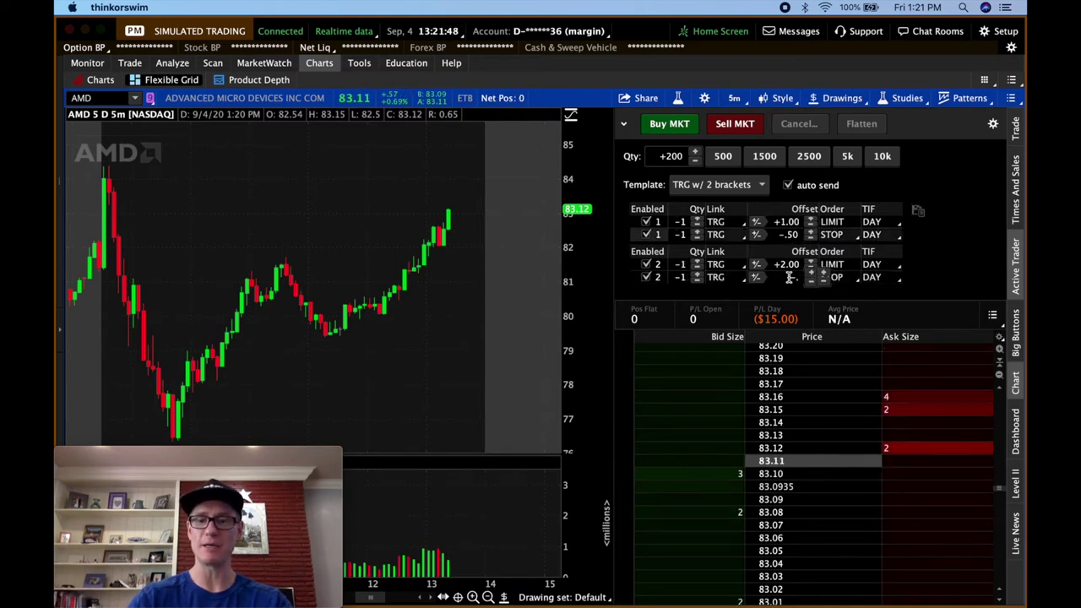
{"action": "key", "text": "Return"}
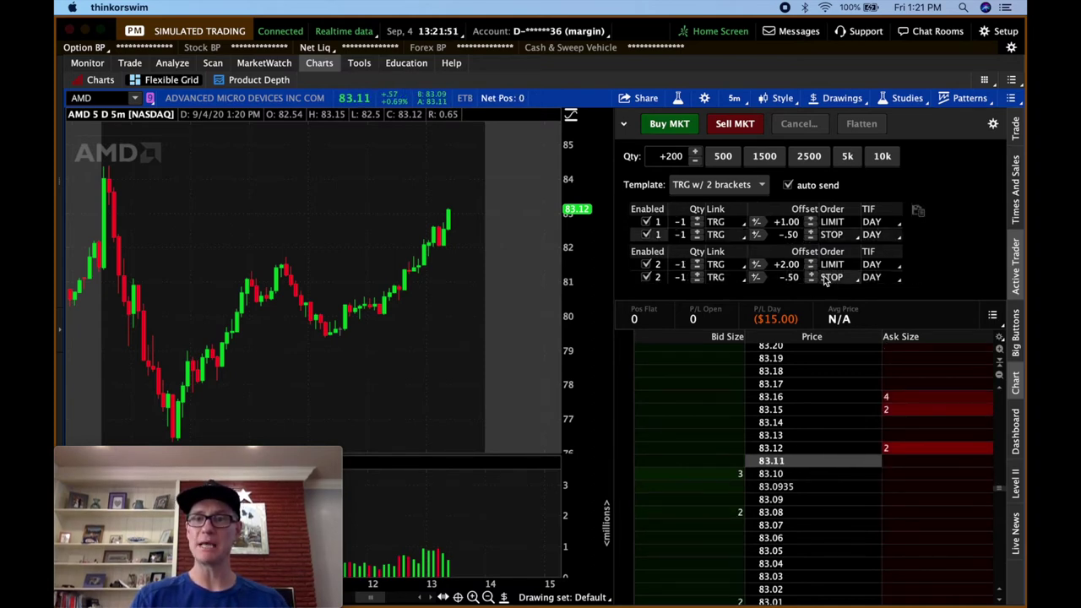
Set the two profit target offsets to +1.25 and +3.00.
{"action": "double_click", "coordinate": [785, 223]}
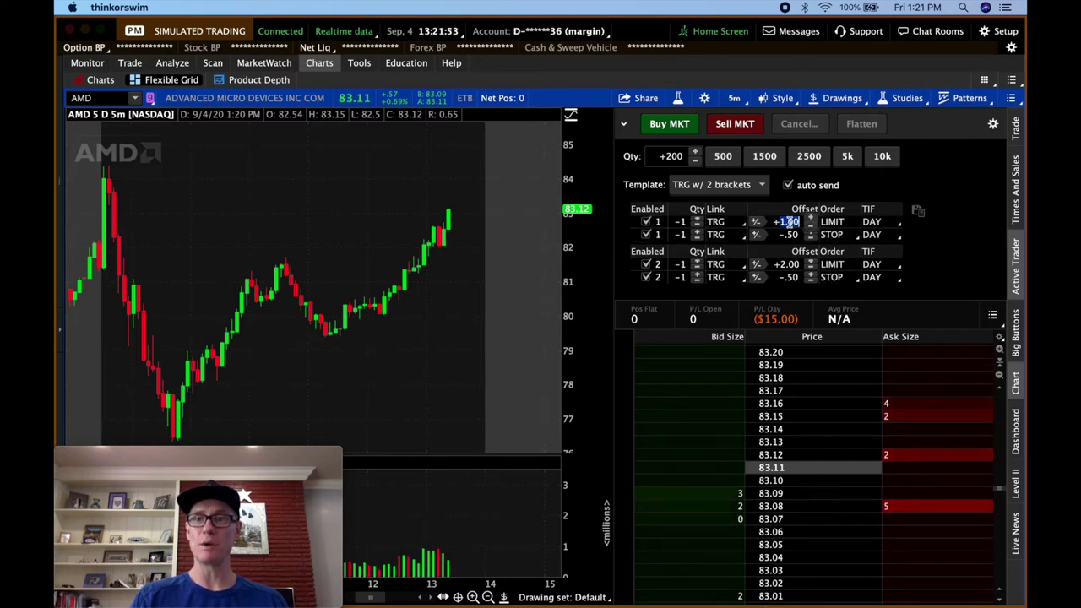
{"action": "type", "text": "1"}
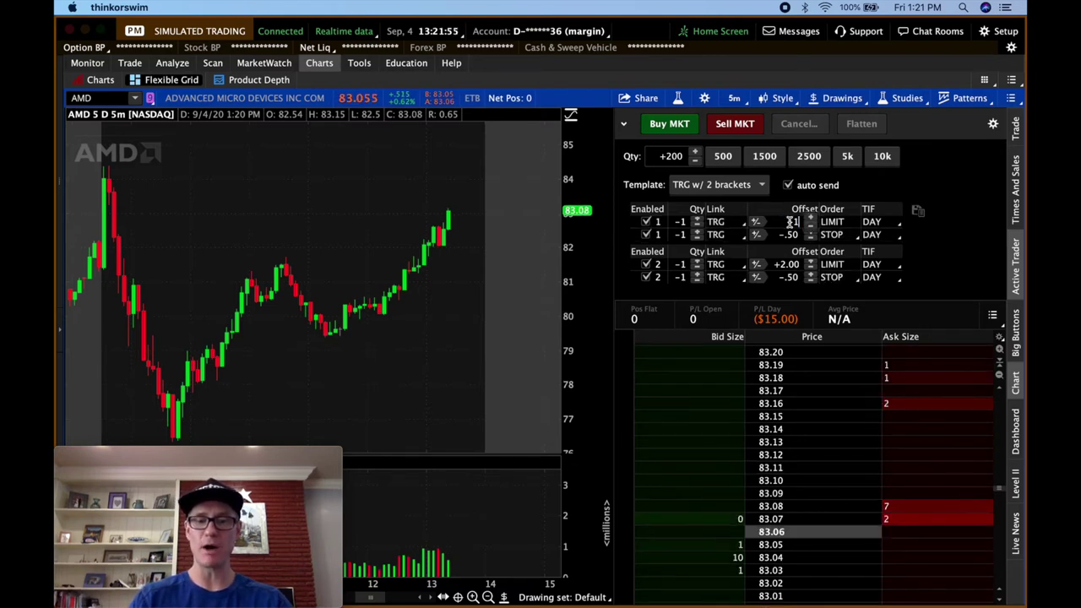
{"action": "key", "text": "Return"}
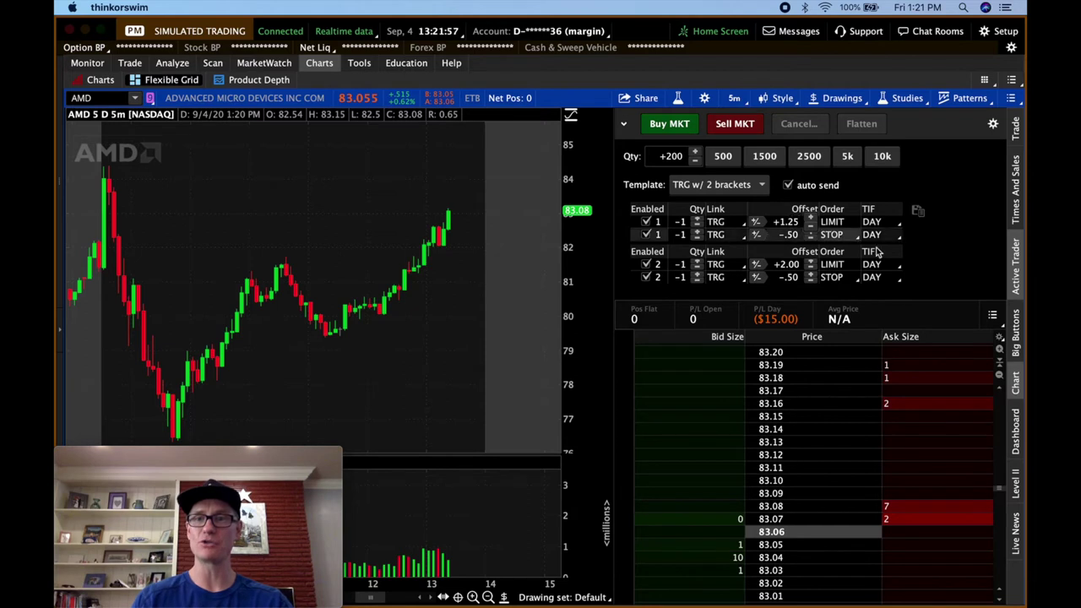
{"action": "left_click", "coordinate": [785, 267]}
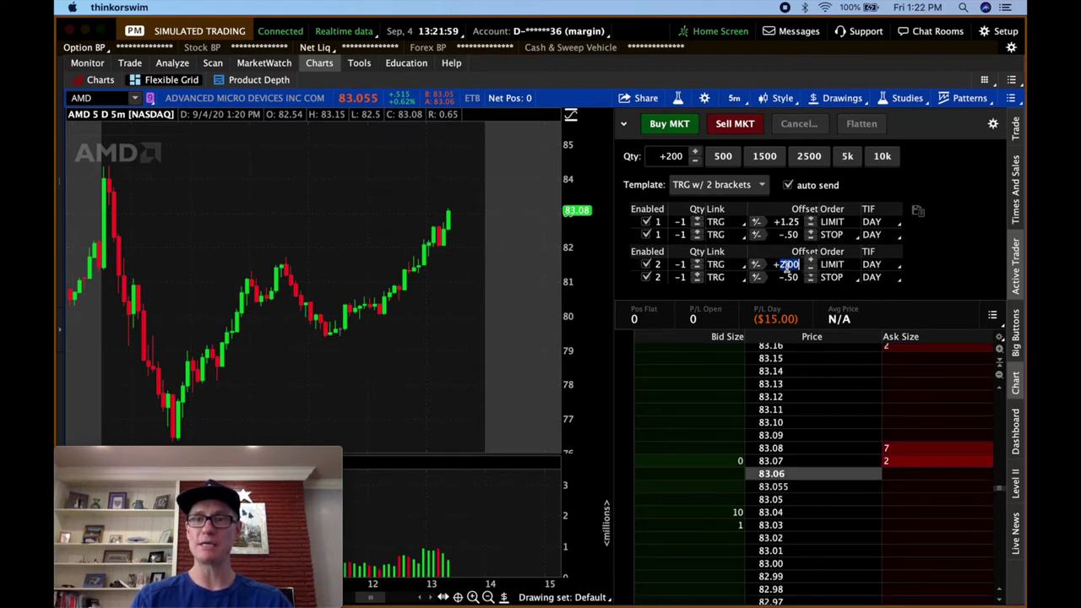
{"action": "type", "text": "3"}
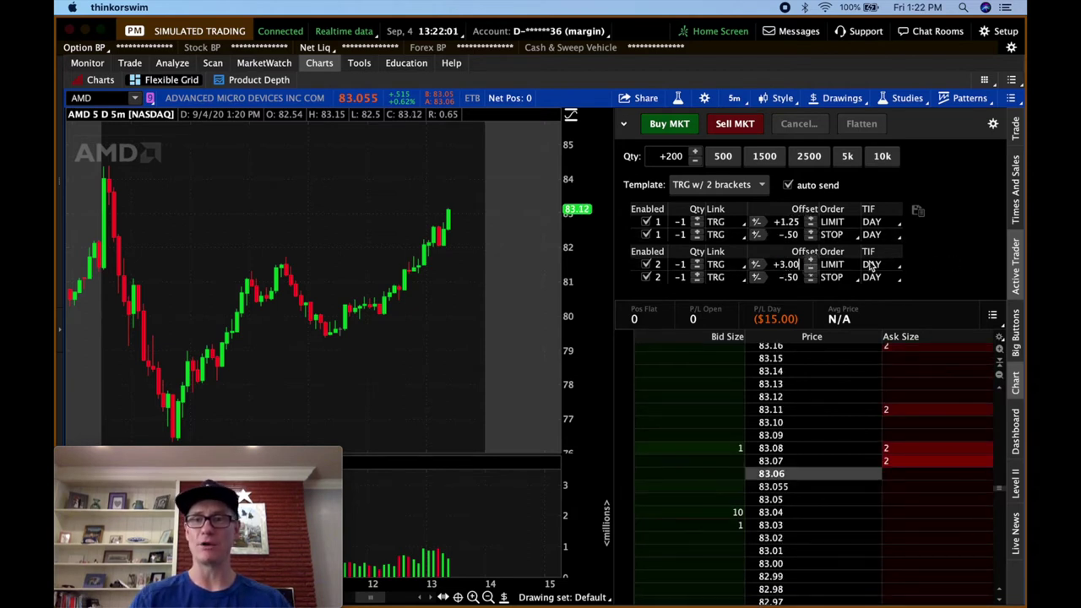
{"action": "key", "text": "Return"}
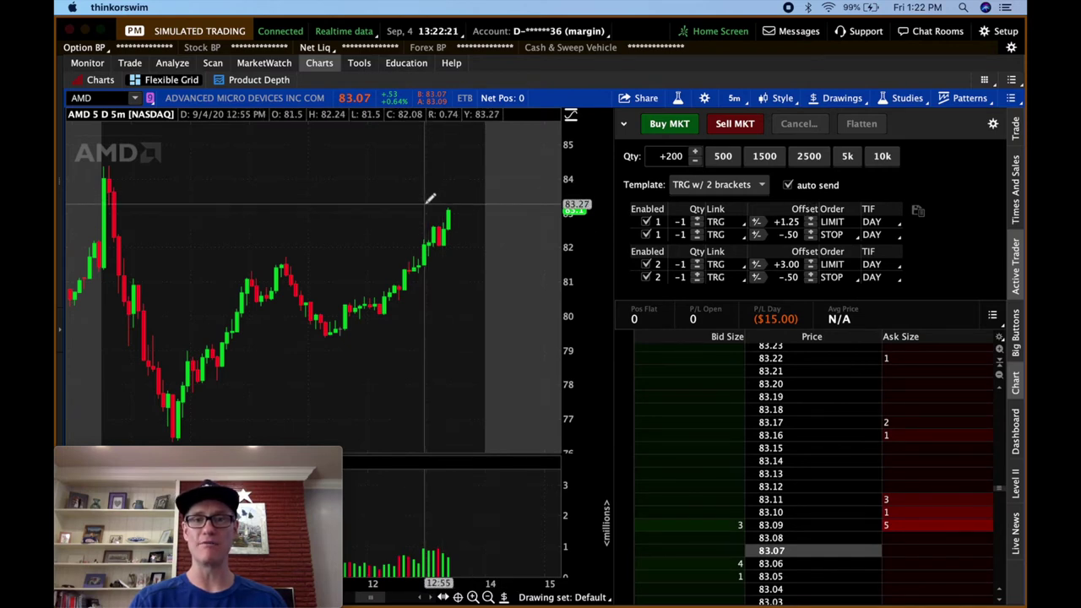
Place a +200 AMD buy stop with two-bracket exits and compress the price scale to show them.
{"action": "scroll", "coordinate": [713, 494], "scroll_direction": "up", "scroll_amount": 5}
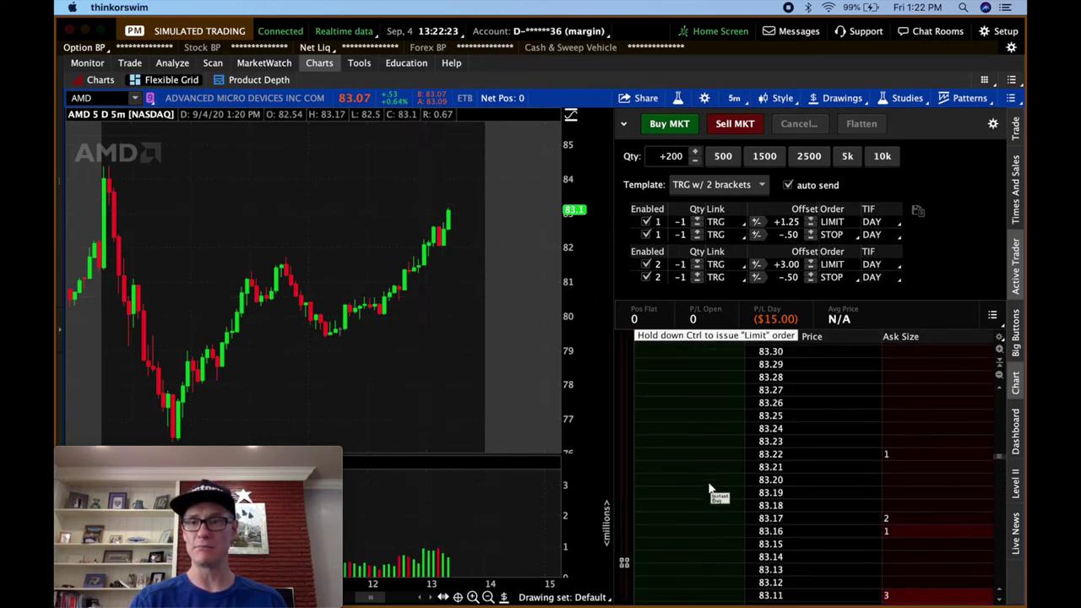
{"action": "left_click", "coordinate": [700, 362]}
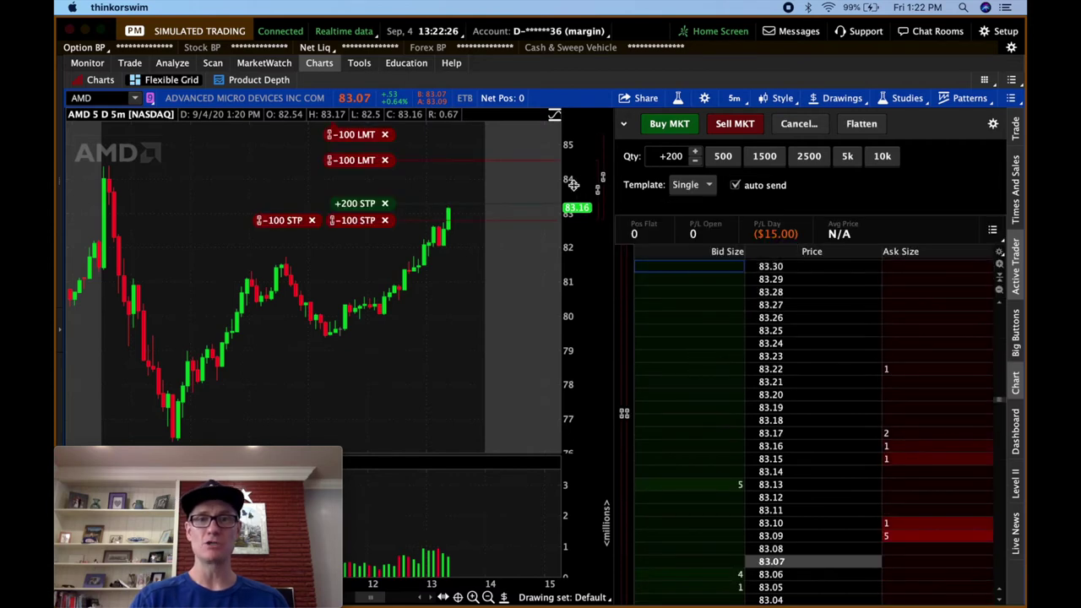
{"action": "left_click_drag", "start_coordinate": [572, 185], "coordinate": [571, 208]}
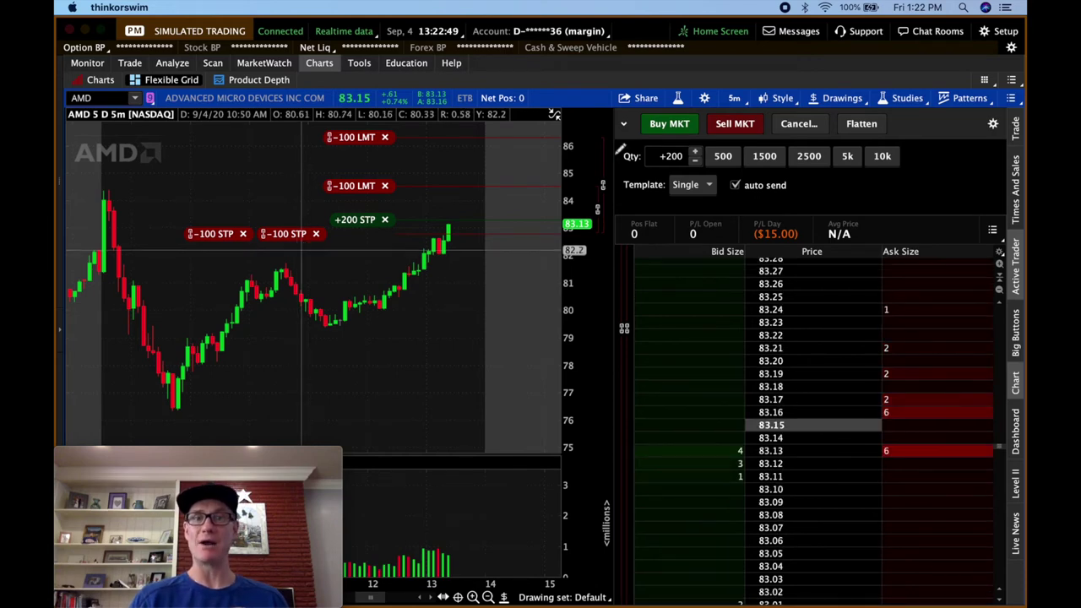
Cancel working AMD orders, set quantity to 300, and choose the TRG w/ 3 brackets template.
{"action": "left_click", "coordinate": [860, 124]}
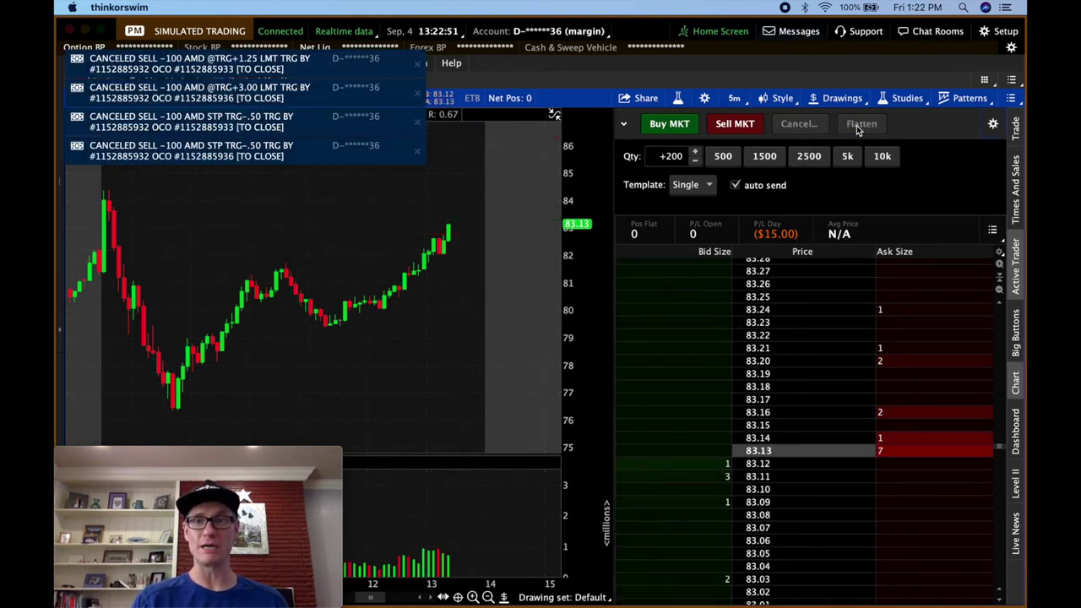
{"action": "left_click", "coordinate": [710, 185]}
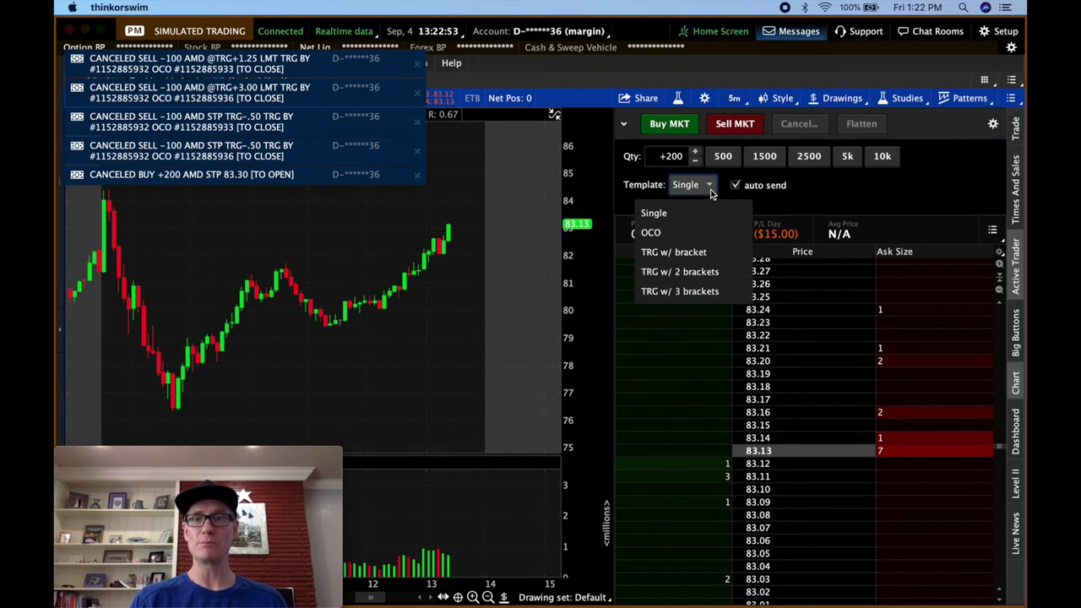
{"action": "left_click", "coordinate": [676, 156]}
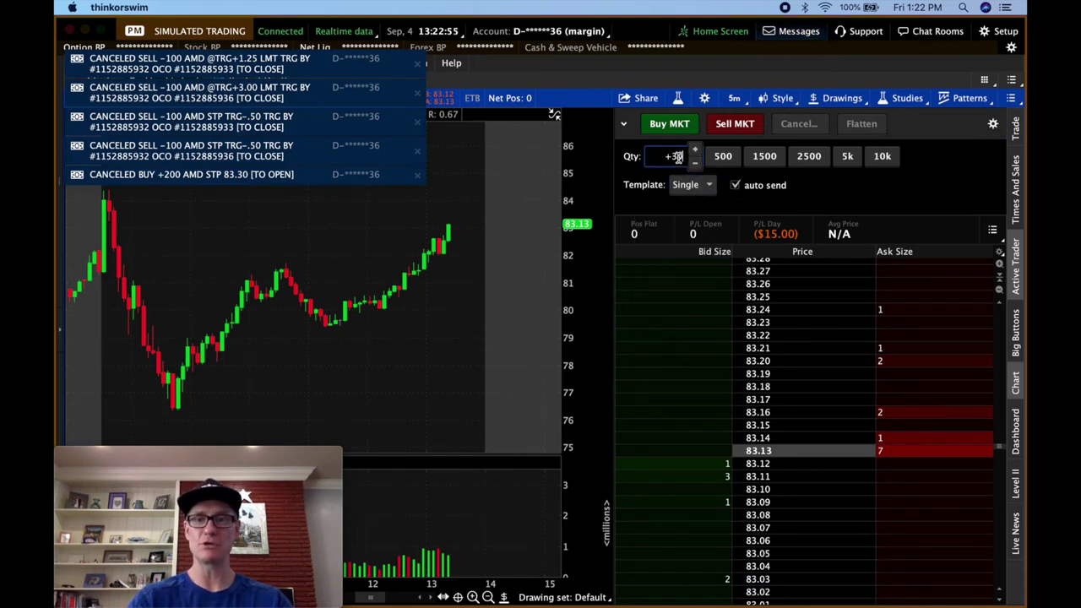
{"action": "type", "text": "300"}
{"action": "left_click", "coordinate": [710, 184]}
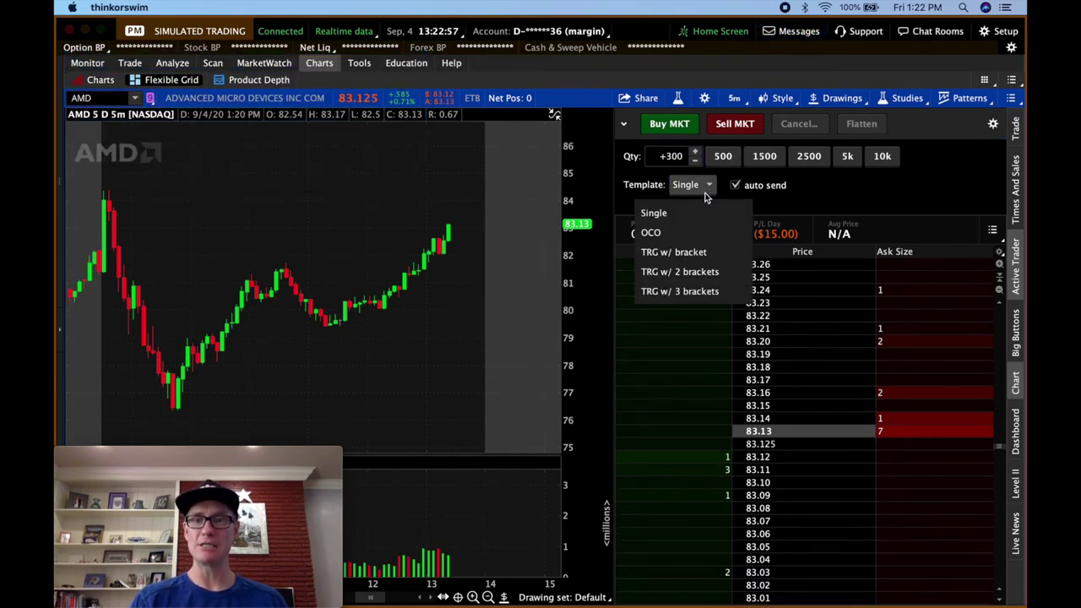
{"action": "left_click", "coordinate": [683, 292]}
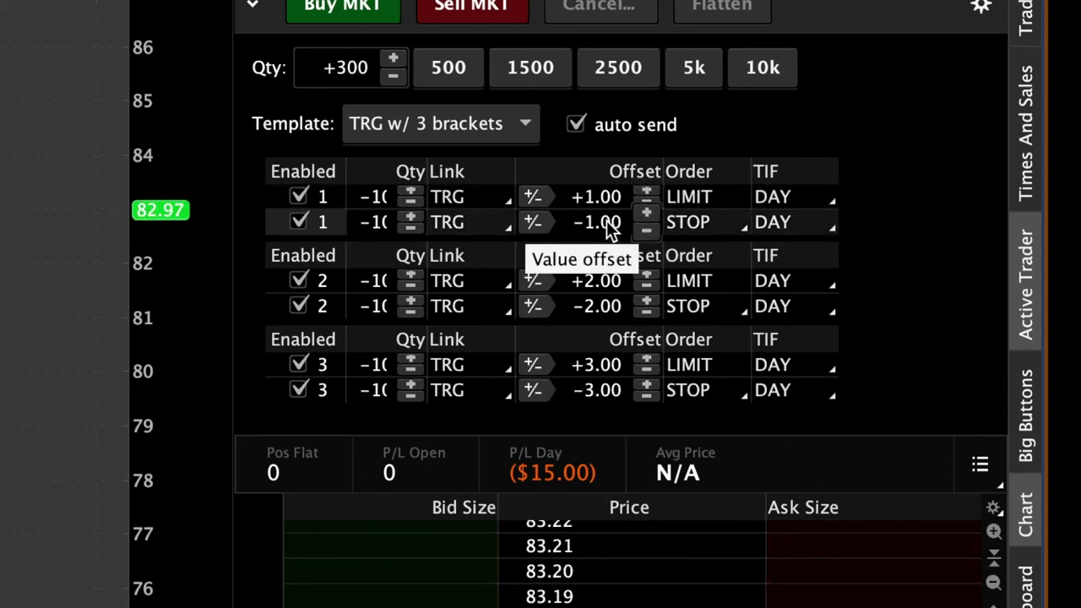
Set the stop offset of brackets 1, 2 and 3 to -.50, keeping targets +1.00, +2.00, +3.00.
{"action": "type", "text": ".5"}
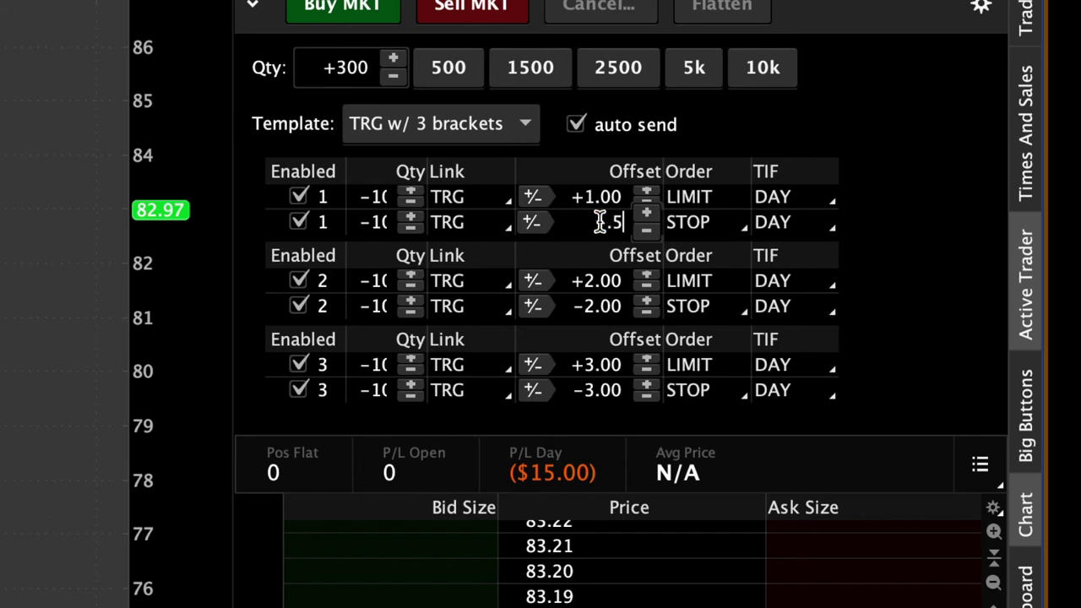
{"action": "key", "text": "Return"}
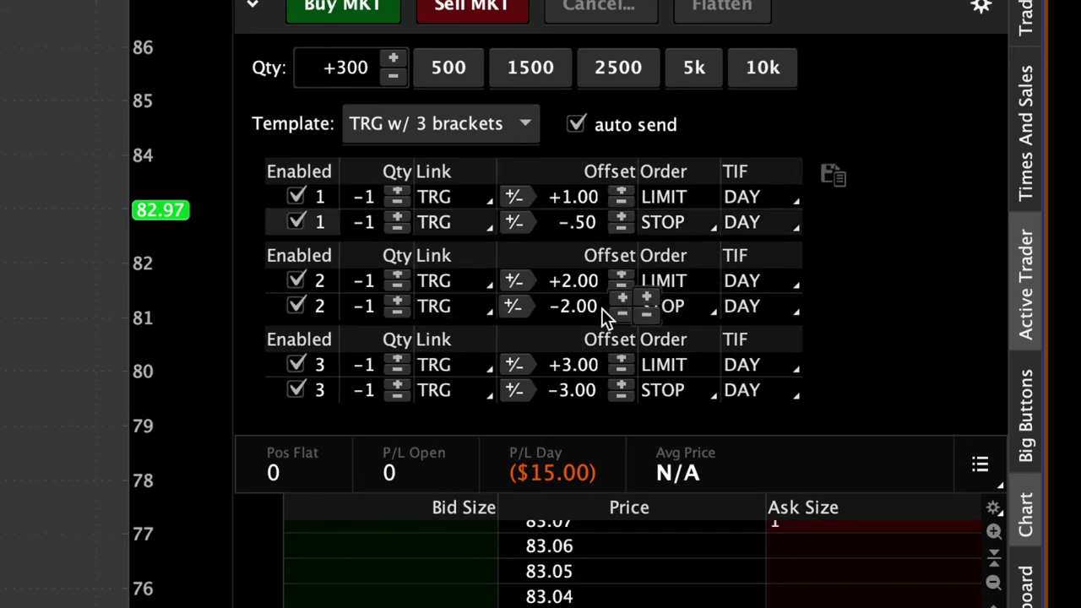
{"action": "double_click", "coordinate": [578, 306]}
{"action": "type", "text": "."}
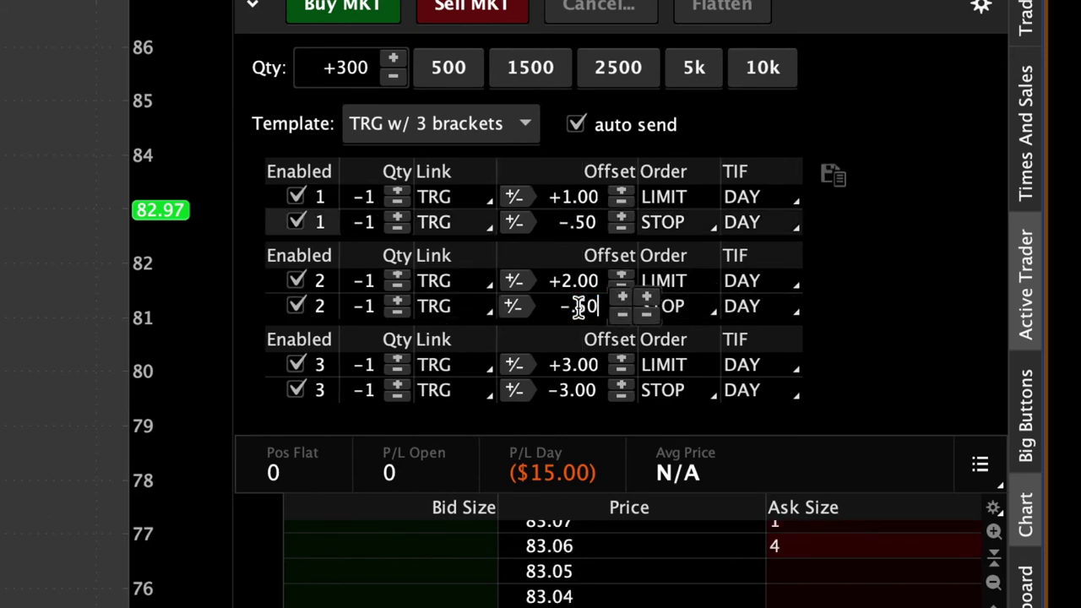
{"action": "type", "text": "50"}
{"action": "key", "text": "Return"}
{"action": "double_click", "coordinate": [575, 390]}
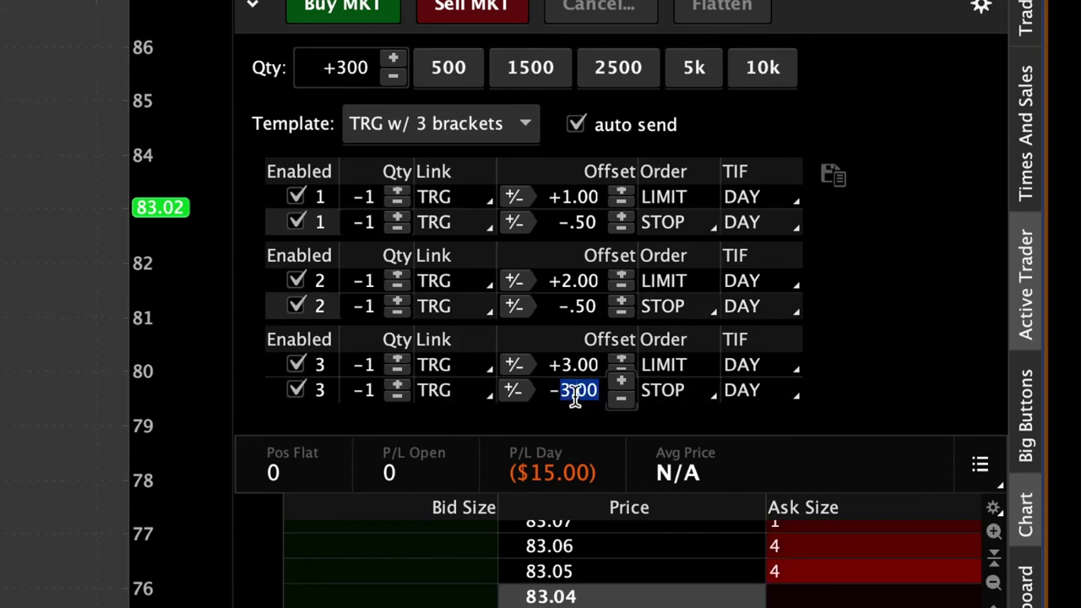
{"action": "type", "text": "."}
{"action": "key", "text": "Return"}
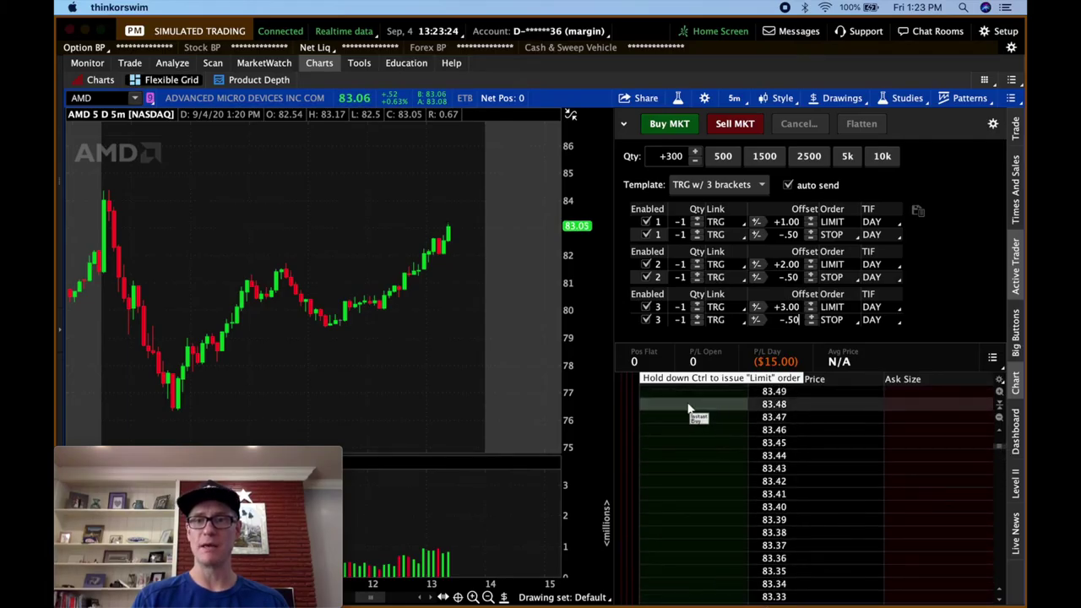
Send the +300 AMD buy stop at 83.48 with brackets, then raise the lower -100 stop to 82.98.
{"action": "left_click", "coordinate": [689, 410]}
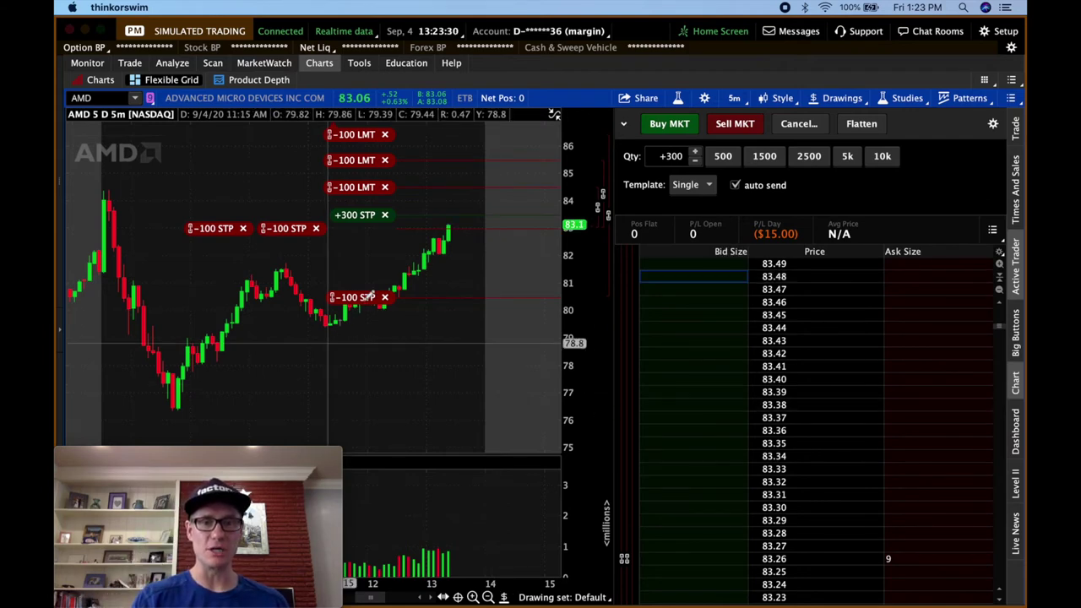
{"action": "right_click", "coordinate": [365, 214]}
{"action": "left_click", "coordinate": [429, 277]}
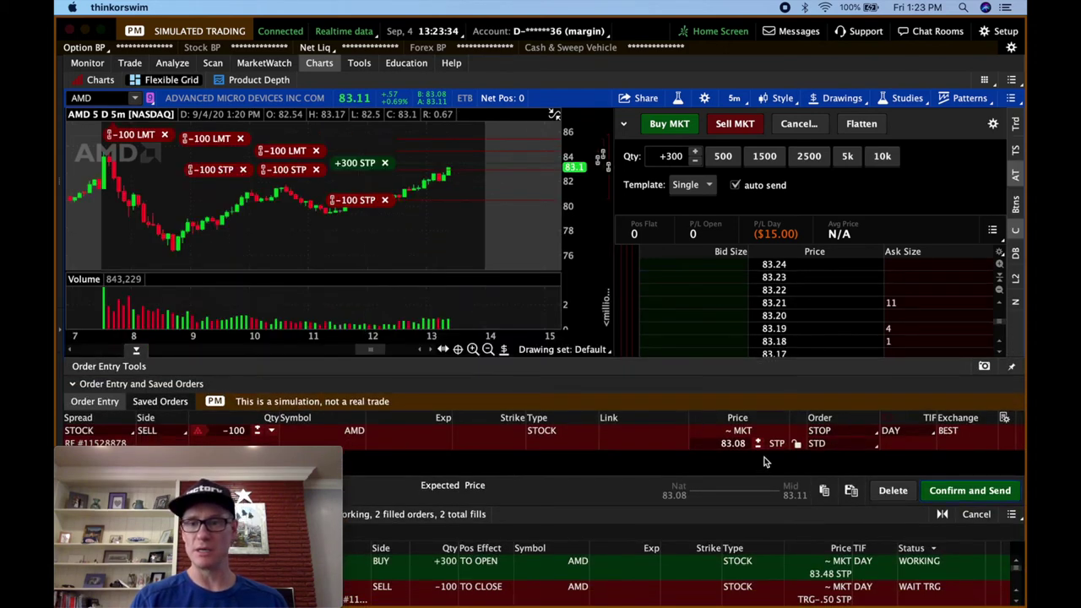
{"action": "left_click", "coordinate": [892, 489]}
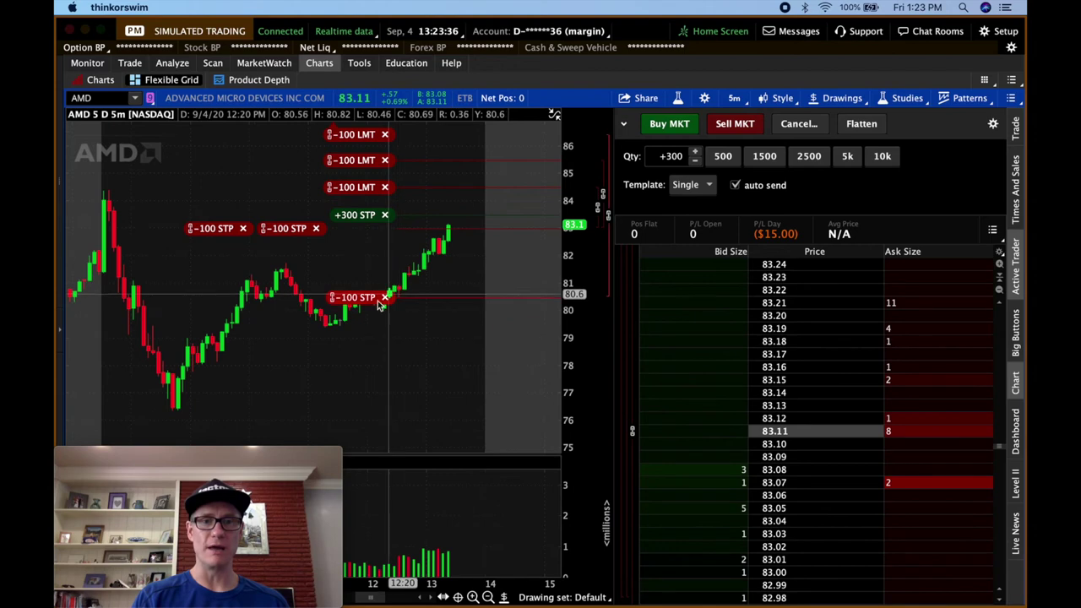
{"action": "left_click_drag", "start_coordinate": [379, 306], "coordinate": [381, 231]}
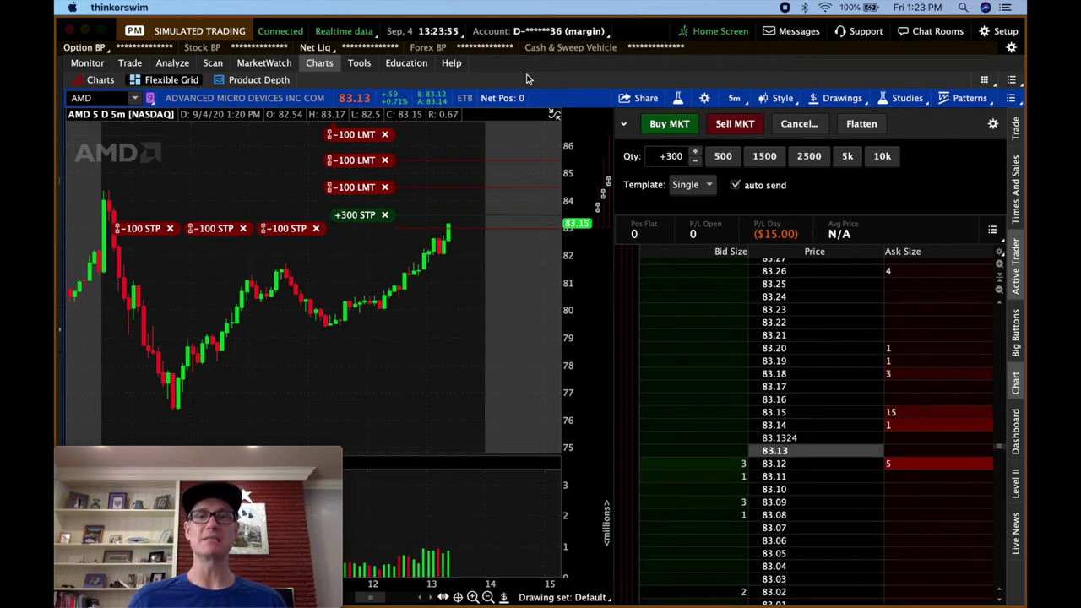
Flatten the AMD orders and load TRG w/ 2 brackets with +1.00/+2.00 targets and -1.00 stops.
{"action": "left_click", "coordinate": [861, 123]}
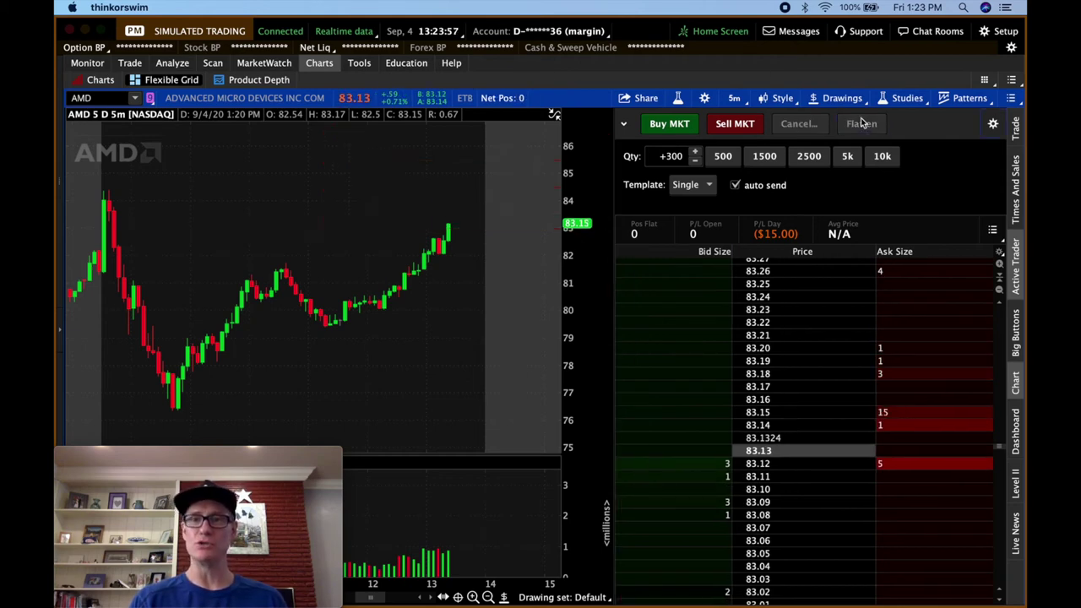
{"action": "left_click", "coordinate": [707, 185]}
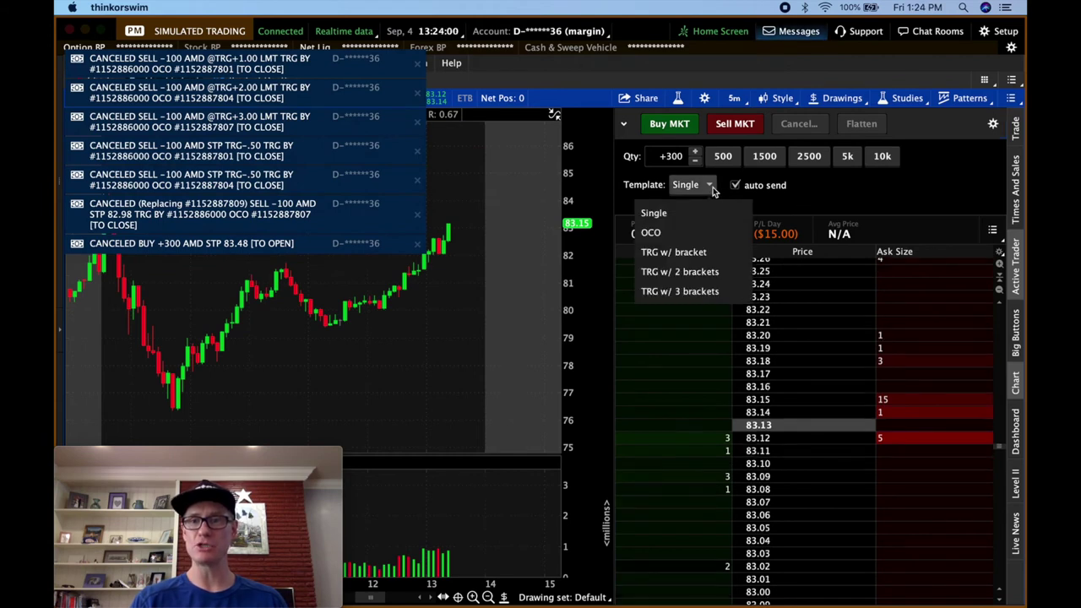
{"action": "left_click", "coordinate": [696, 272]}
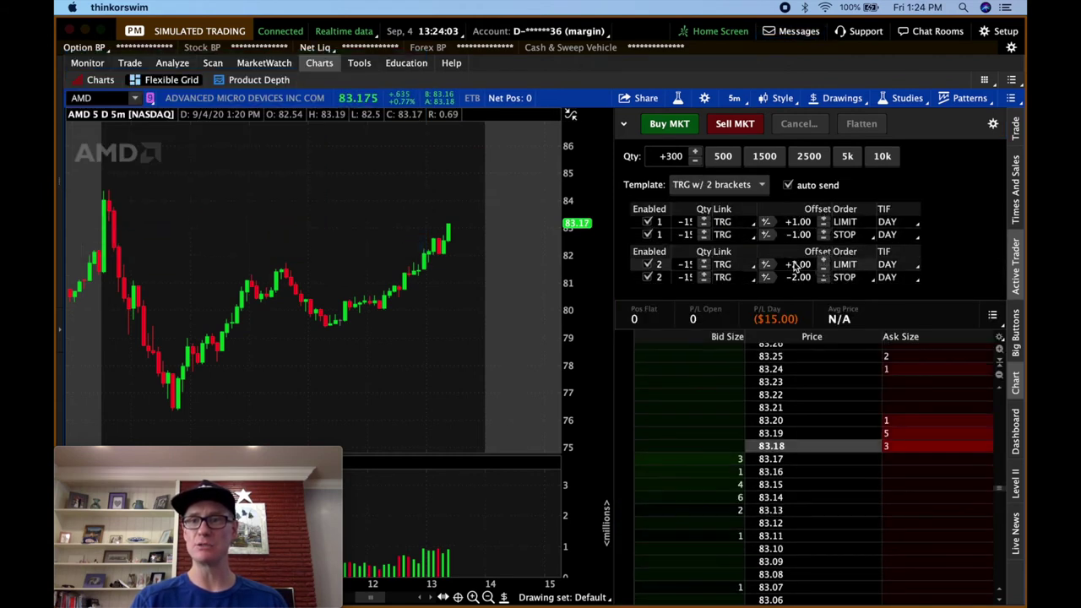
{"action": "scroll", "coordinate": [796, 265], "scroll_direction": "up", "scroll_amount": 1}
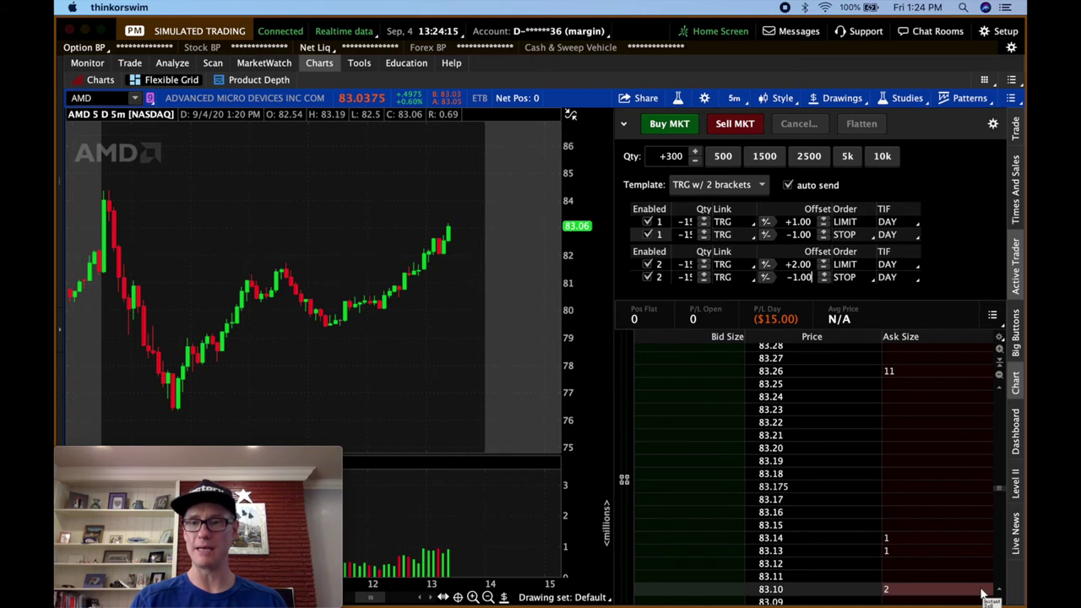
Send a -300 AMD sell stop at 82.04 with two +150 limit targets and two +150 stops.
{"action": "scroll", "coordinate": [982, 593], "scroll_direction": "down", "scroll_amount": 20}
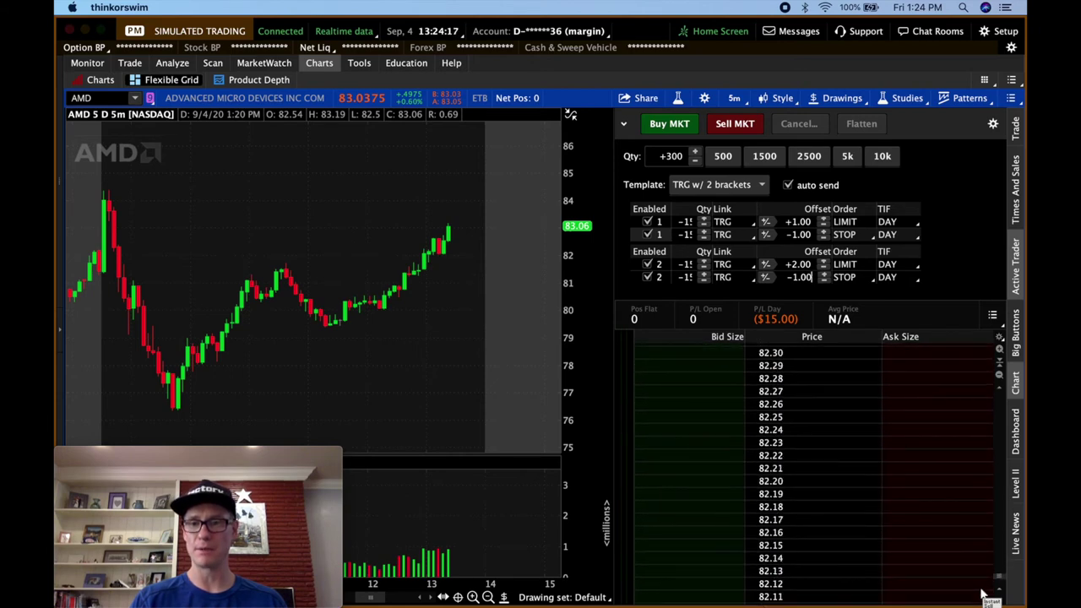
{"action": "scroll", "coordinate": [982, 594], "scroll_direction": "down", "scroll_amount": 20}
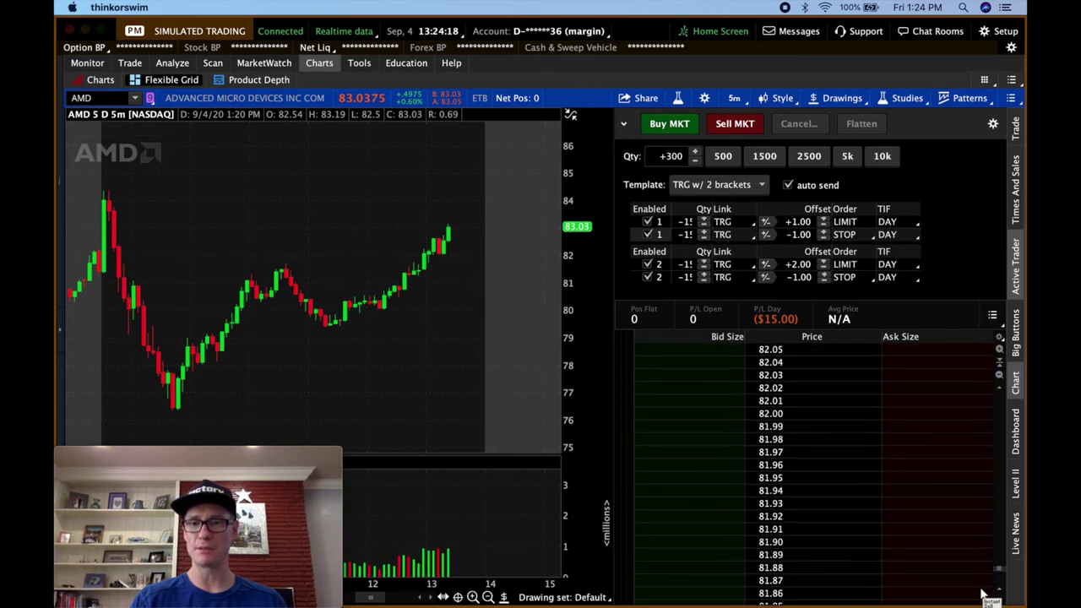
{"action": "left_click", "coordinate": [921, 428]}
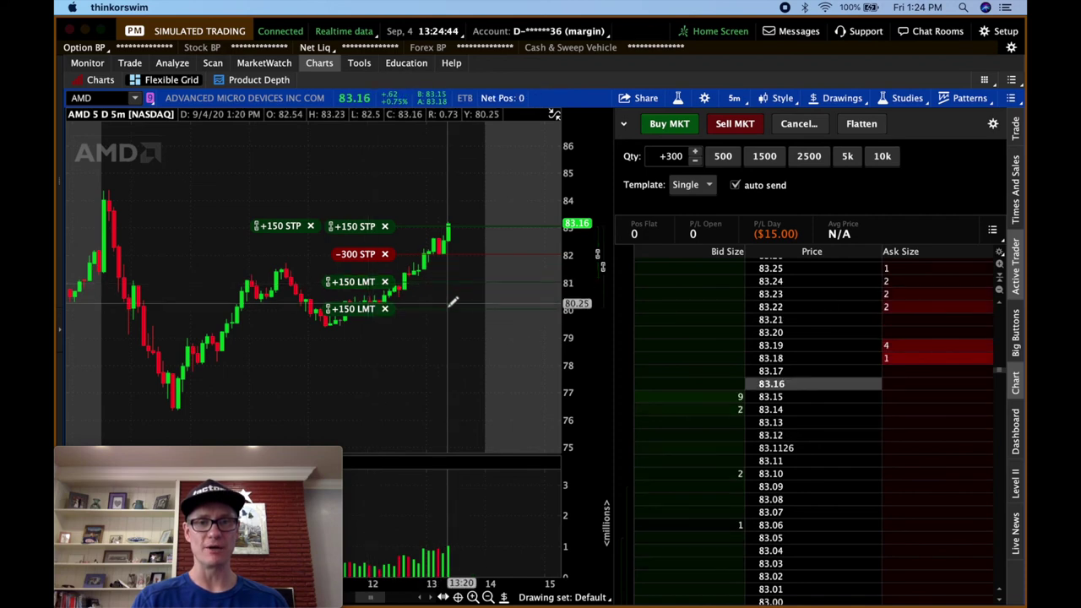
{"action": "mouse_move", "coordinate": [369, 312]}
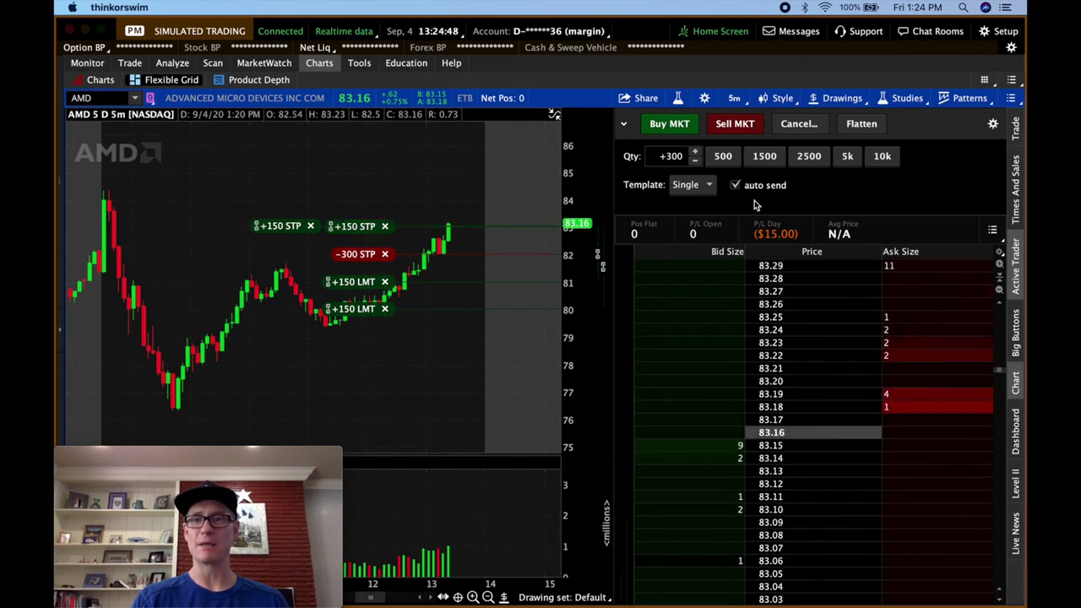
Cancel the AMD orders, load TRG w/ 2 brackets, and set the second stop offset to -.50.
{"action": "left_click", "coordinate": [861, 123]}
{"action": "left_click", "coordinate": [694, 184]}
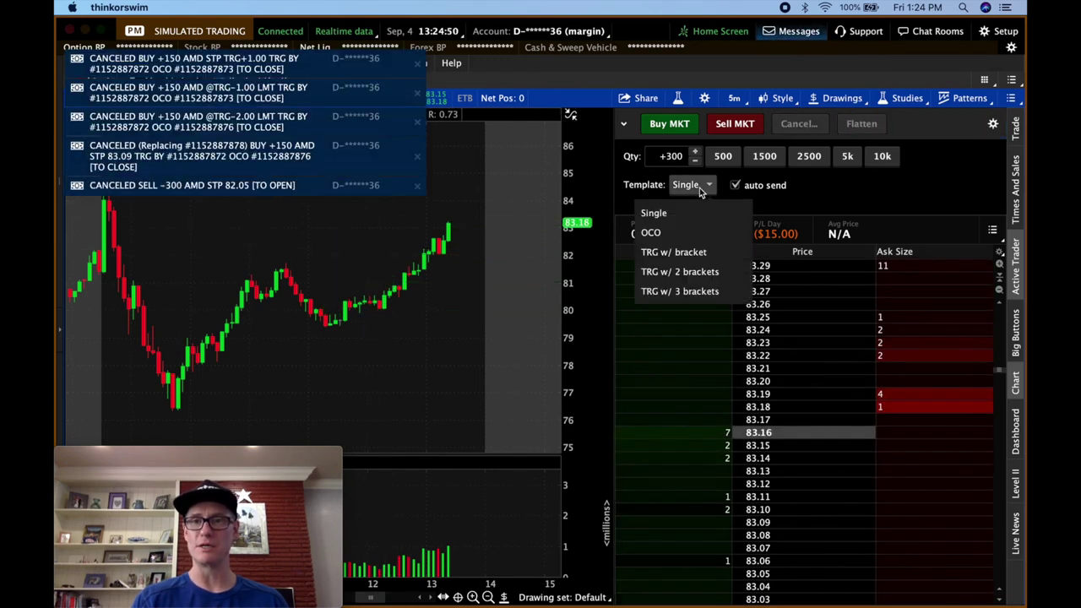
{"action": "left_click", "coordinate": [676, 270]}
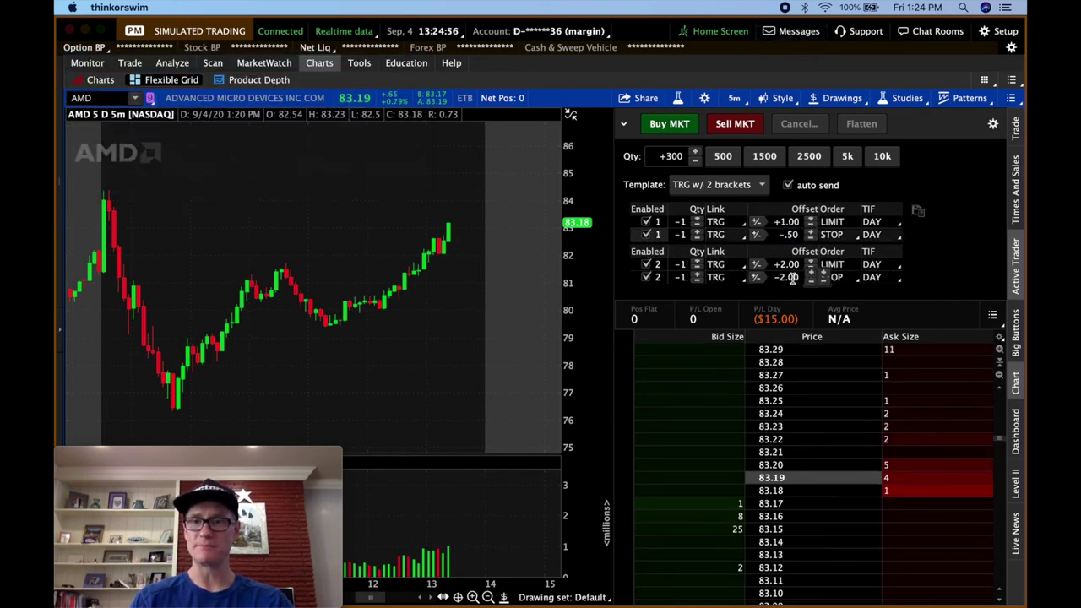
{"action": "double_click", "coordinate": [792, 278]}
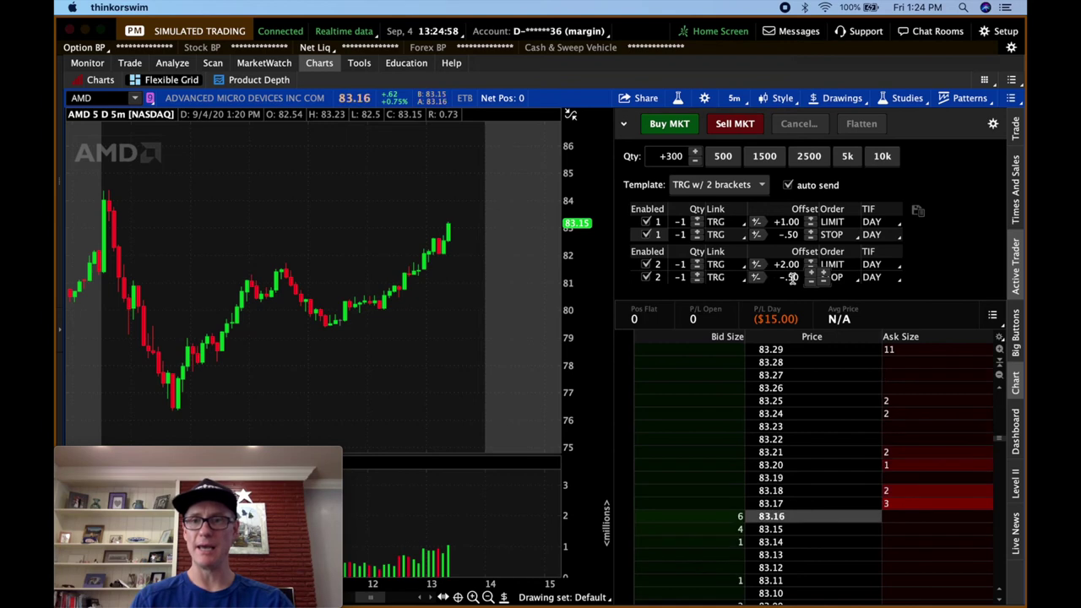
{"action": "key", "text": "Return"}
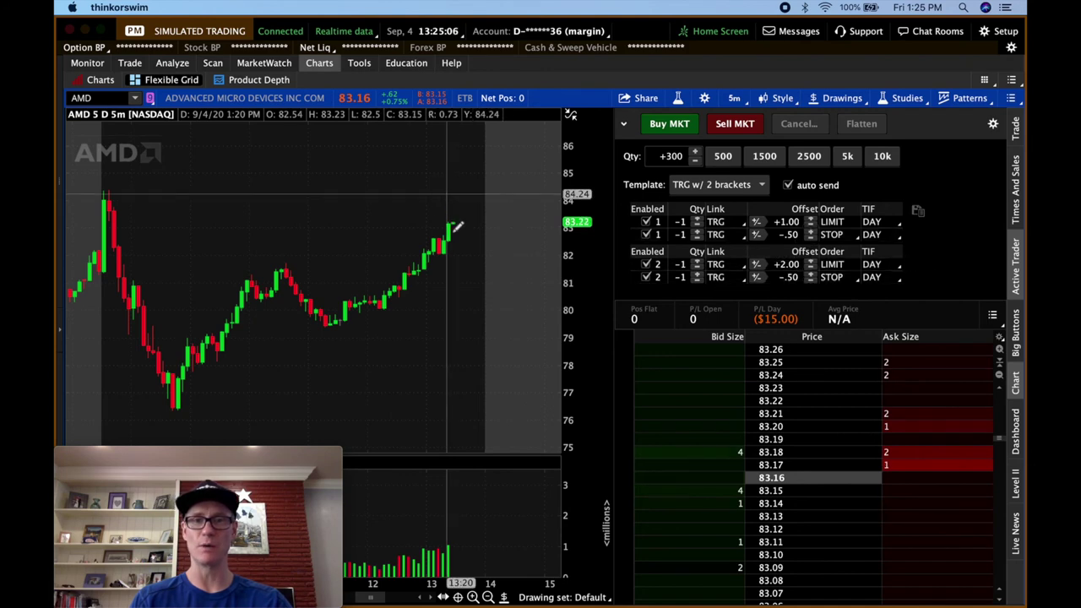
Send a fresh -300 AMD sell stop at 82.26 with two +150 targets and two +150 stops.
{"action": "scroll", "coordinate": [722, 428], "scroll_direction": "down", "scroll_amount": 15}
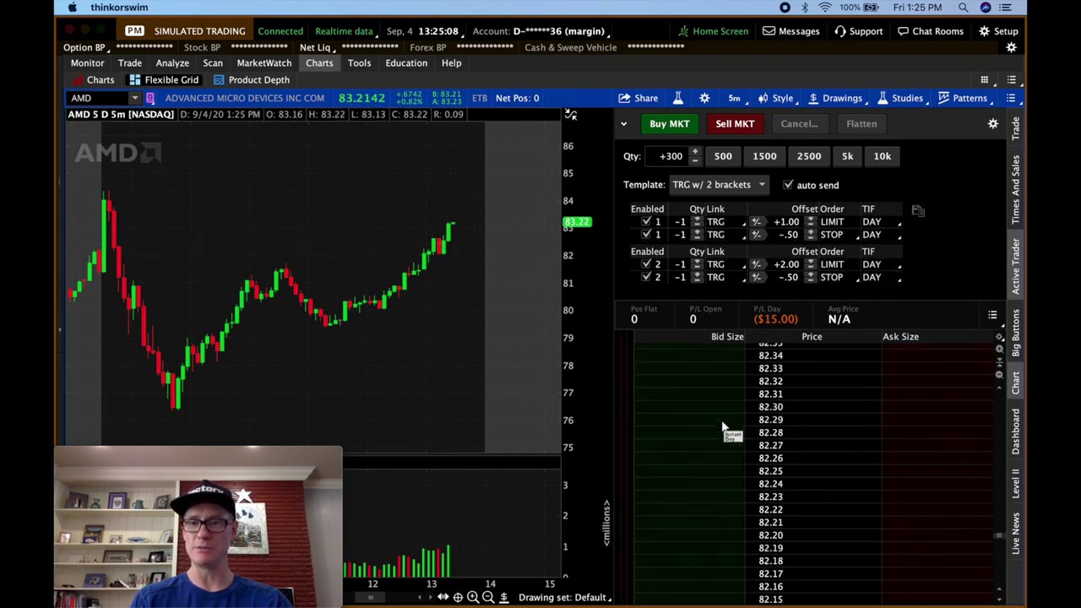
{"action": "left_click", "coordinate": [905, 459]}
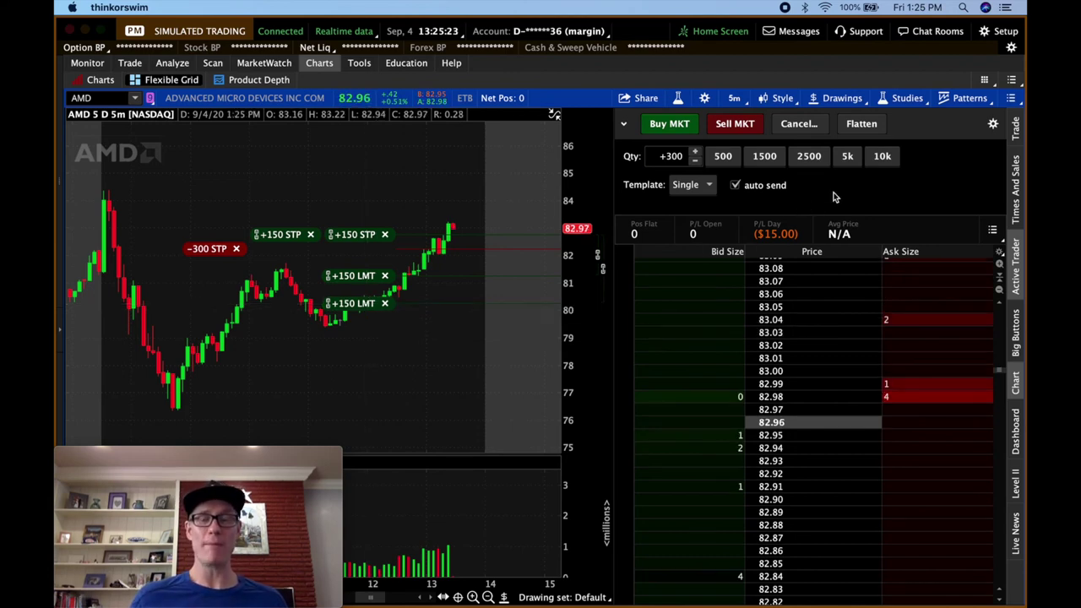
Cancel all working AMD orders.
{"action": "left_click", "coordinate": [708, 185]}
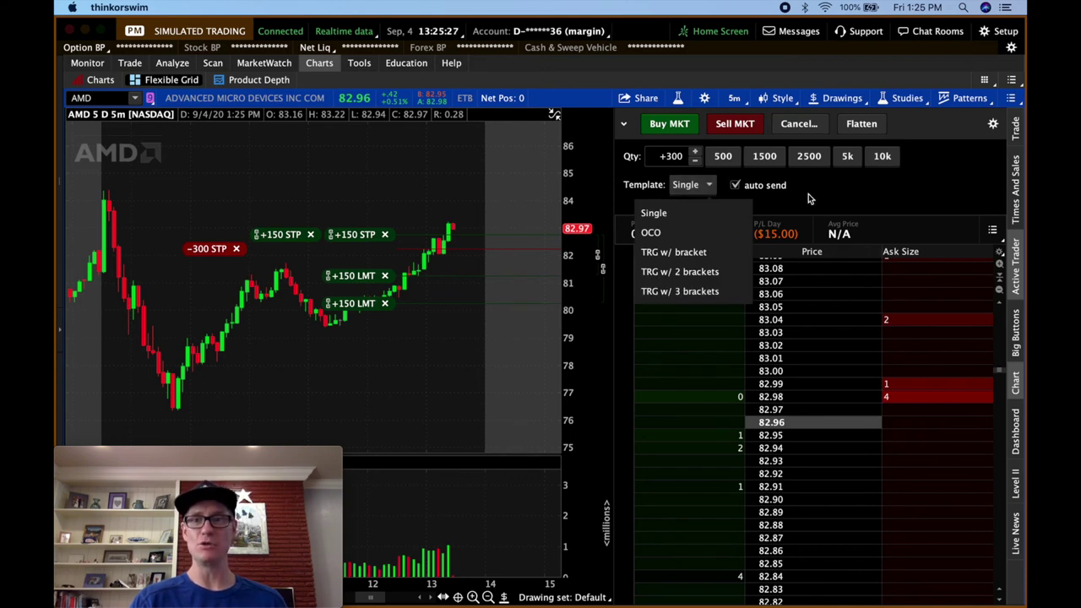
{"action": "left_click", "coordinate": [808, 193]}
{"action": "left_click", "coordinate": [708, 185]}
{"action": "left_click", "coordinate": [862, 124]}
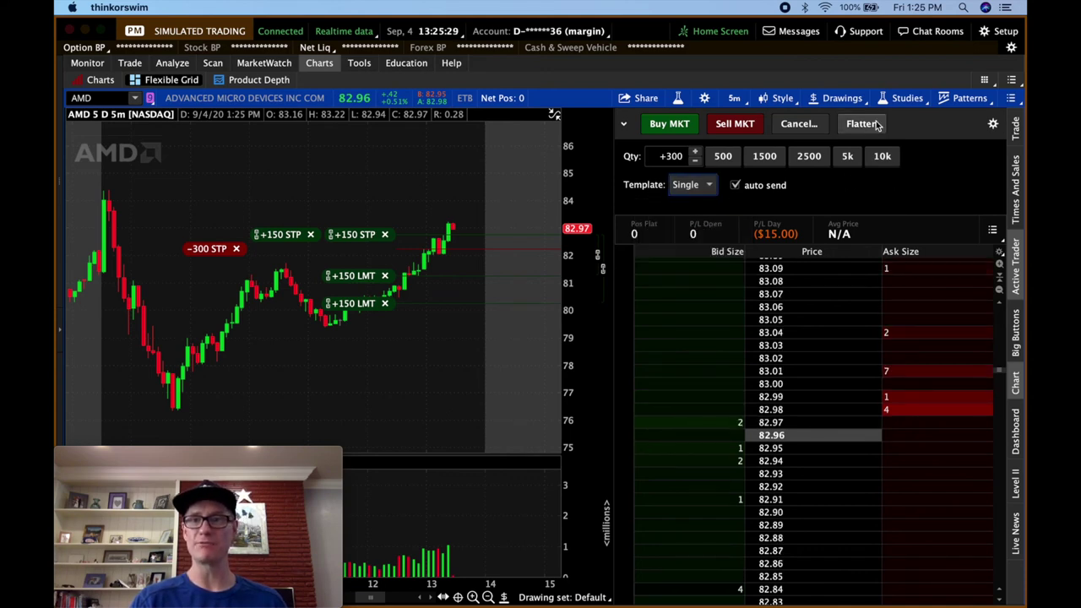
Load the TRG w/ bracket template and change its stop offset to -.50, target staying +1.00.
{"action": "left_click", "coordinate": [710, 189]}
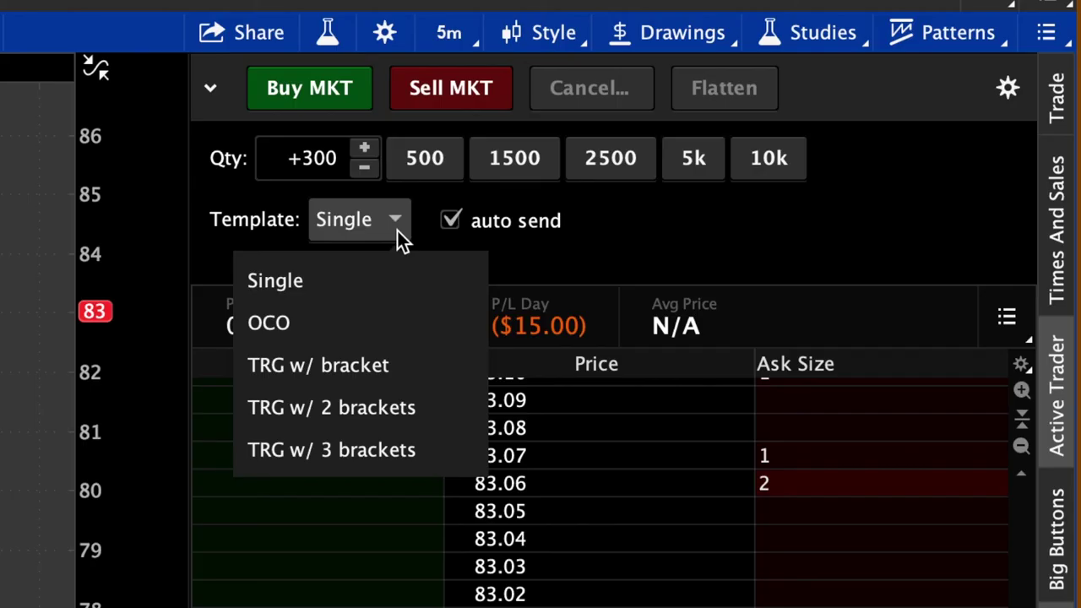
{"action": "left_click", "coordinate": [362, 364]}
{"action": "double_click", "coordinate": [595, 326]}
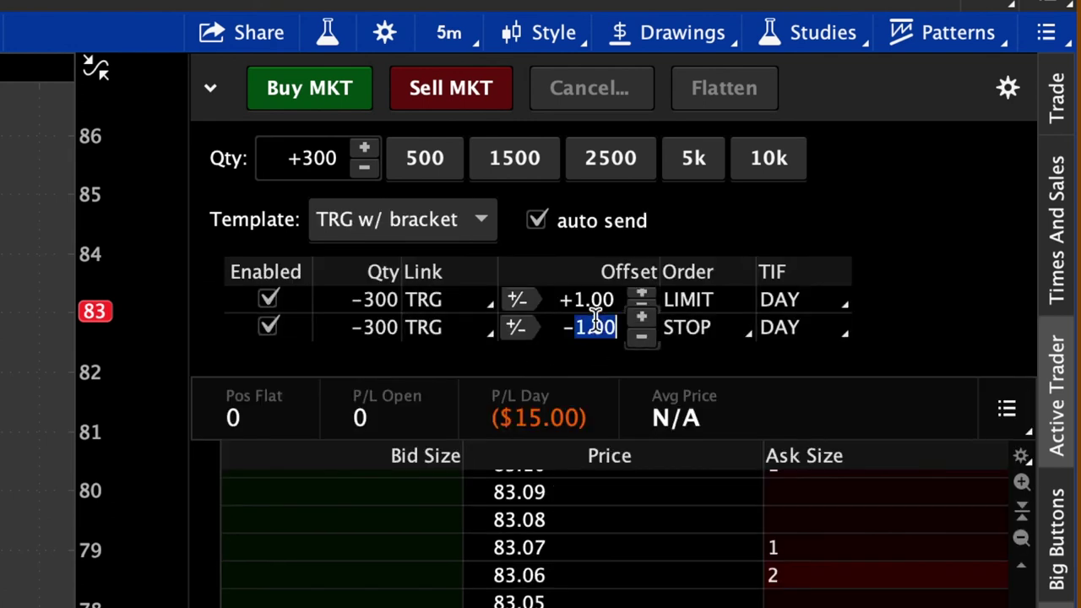
{"action": "type", "text": "."}
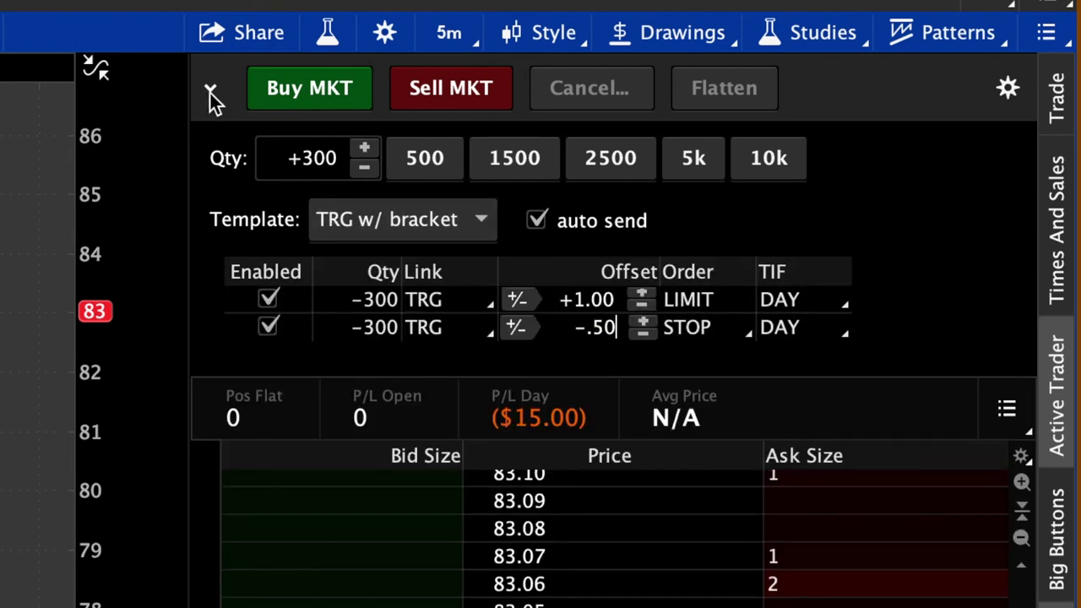
{"action": "left_click", "coordinate": [209, 89]}
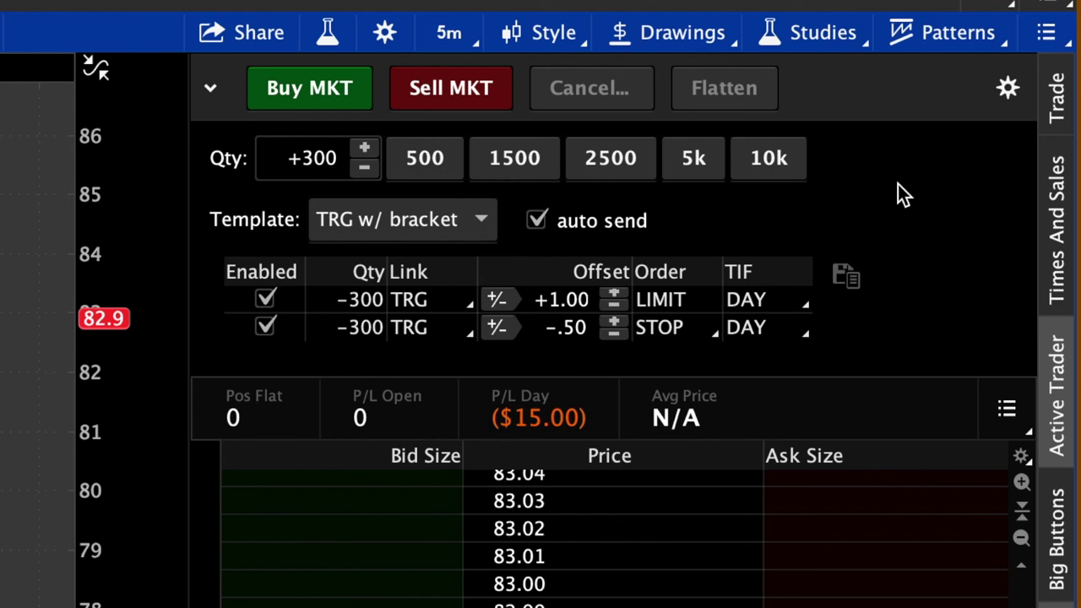
Save the -.50 stop bracket as a template named '.50 STOP LOSS'.
{"action": "left_click", "coordinate": [845, 282]}
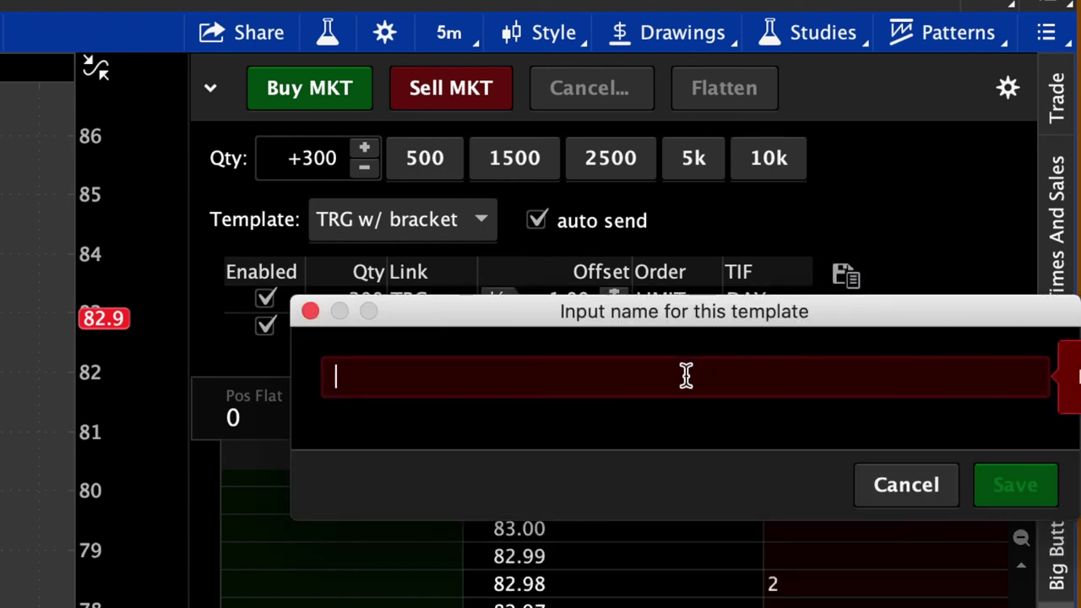
{"action": "type", "text": ".50 ST"}
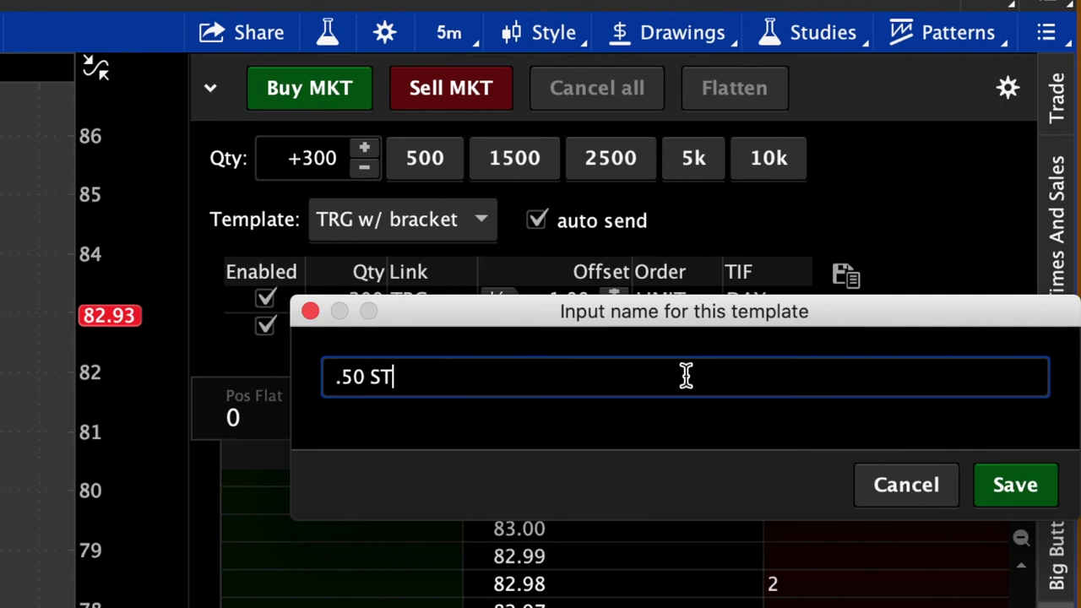
{"action": "type", "text": "OP LOSS"}
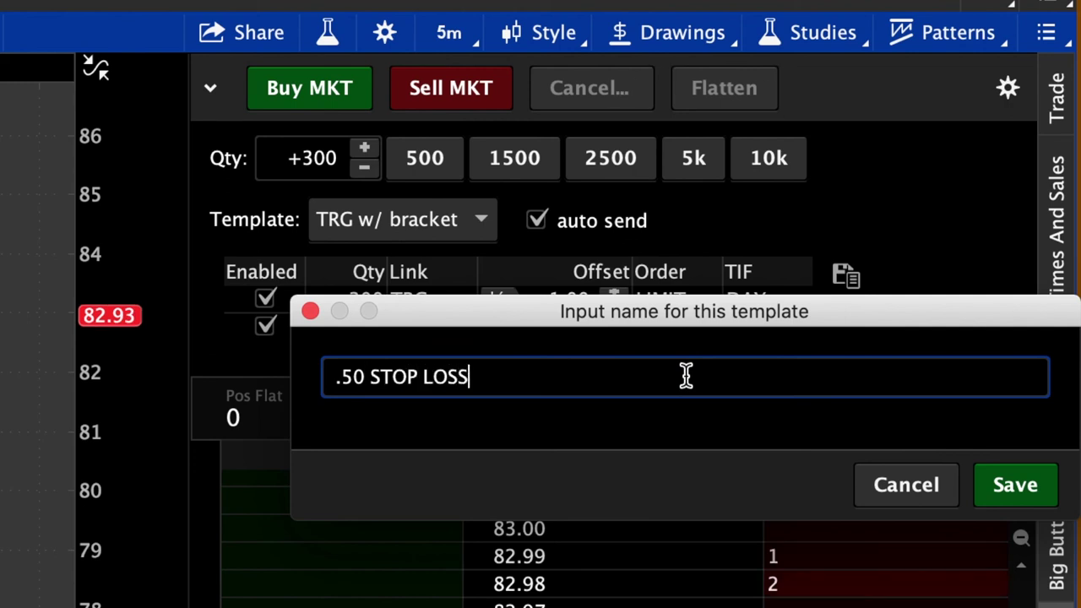
{"action": "left_click", "coordinate": [1009, 489]}
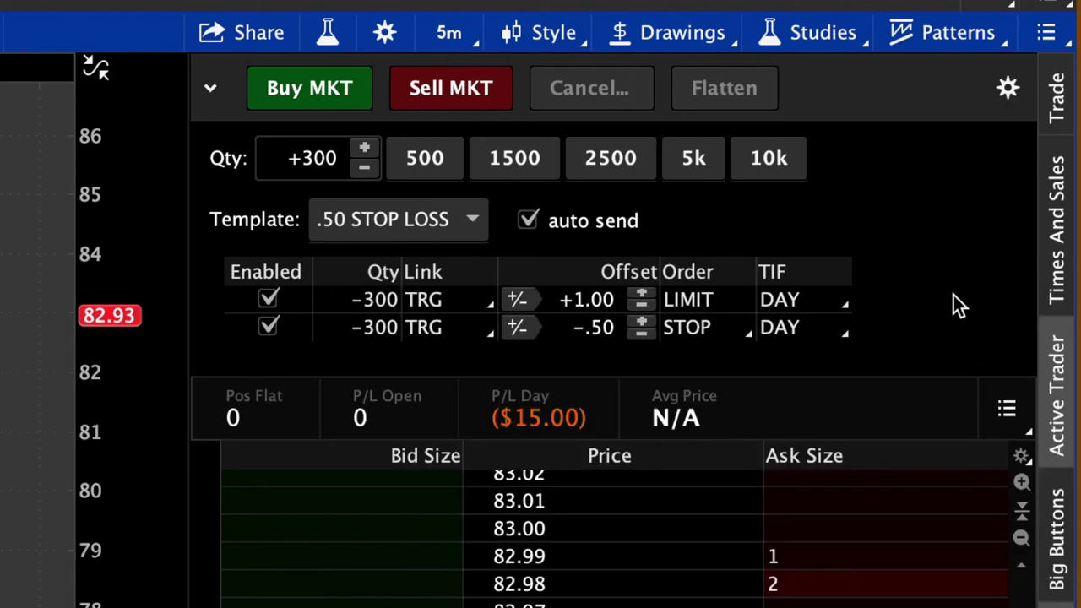
Switch to the Single template, then reload the saved '.50 STOP LOSS' template.
{"action": "left_click", "coordinate": [445, 218]}
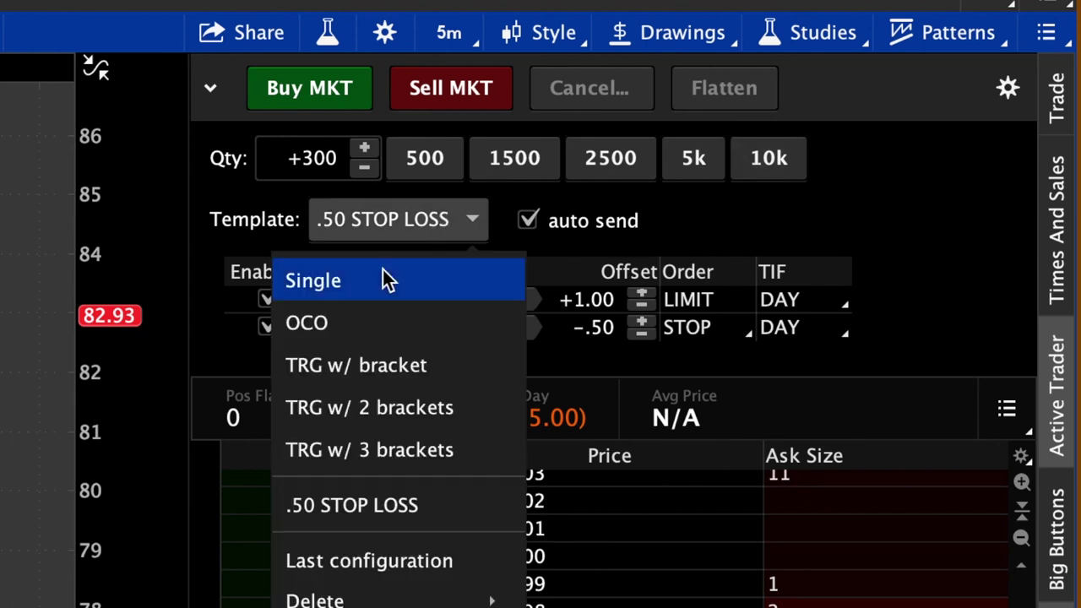
{"action": "left_click", "coordinate": [383, 276]}
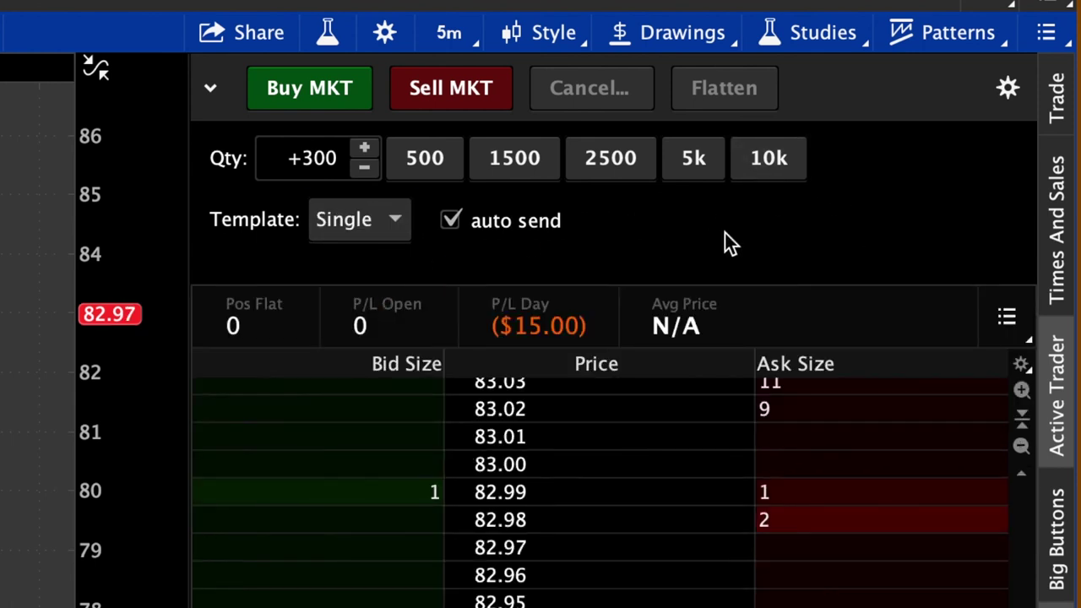
{"action": "left_click", "coordinate": [394, 222]}
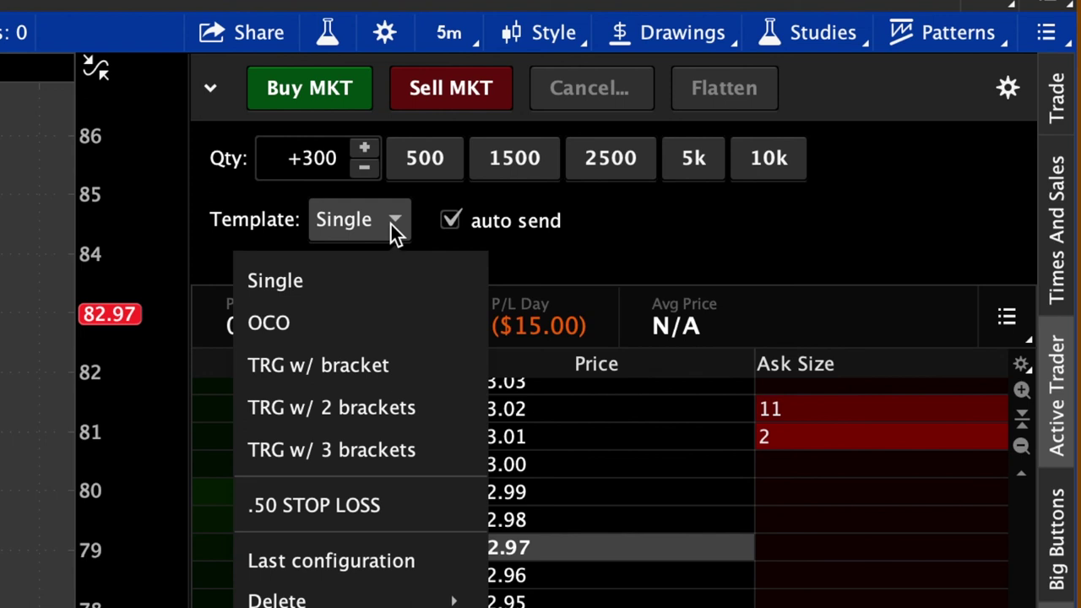
{"action": "left_click", "coordinate": [358, 503]}
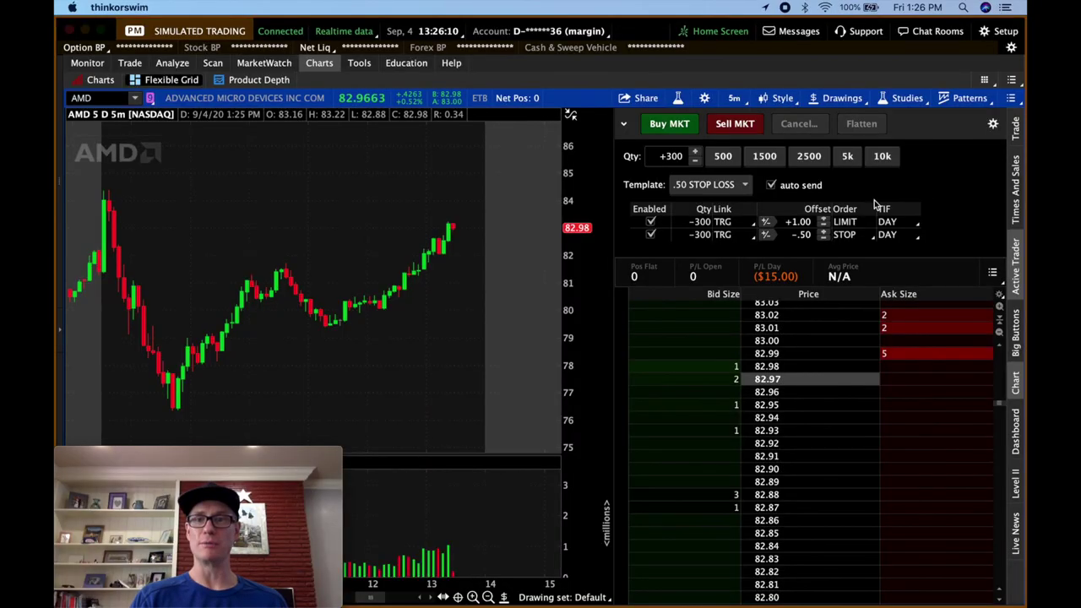
{"action": "double_click", "coordinate": [806, 235]}
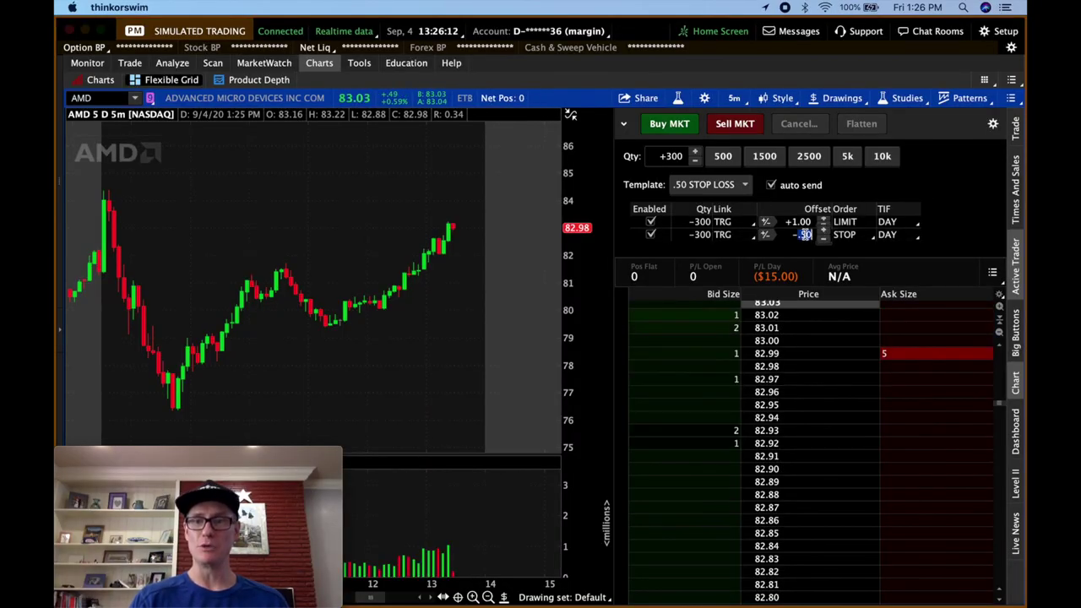
Change the stop to -.25 at 500 shares and name a new template '.25 STOP LOSS'.
{"action": "type", "text": "25"}
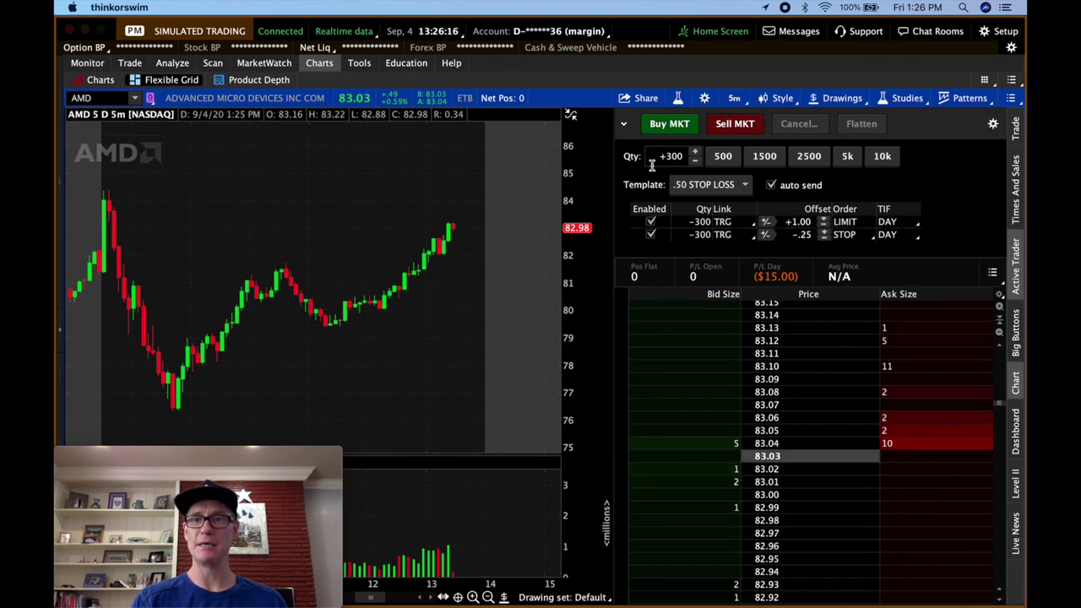
{"action": "left_click", "coordinate": [721, 157]}
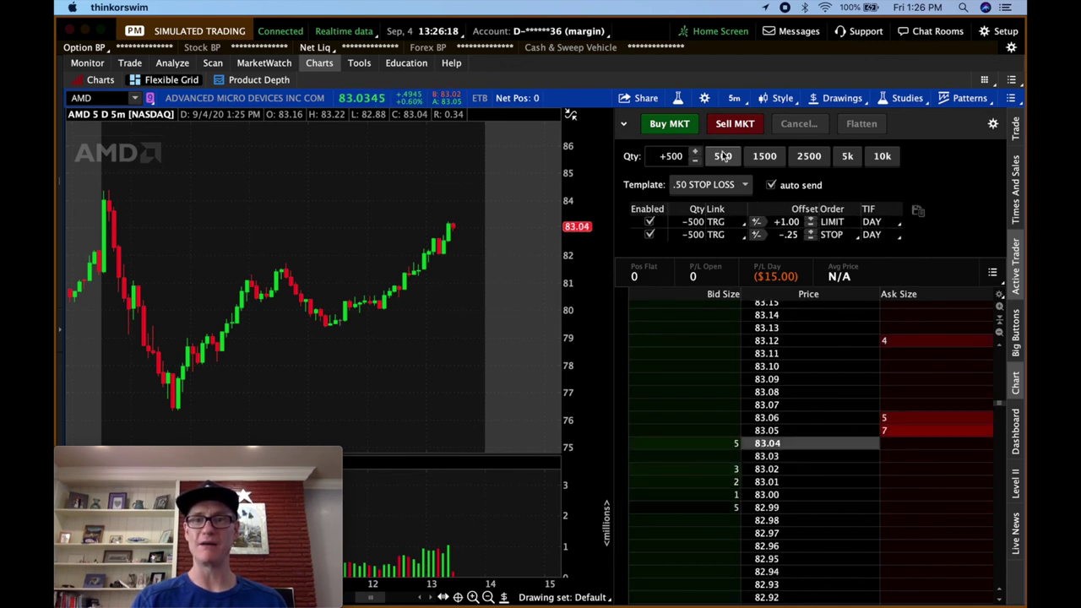
{"action": "left_click", "coordinate": [623, 123]}
{"action": "left_click", "coordinate": [623, 123]}
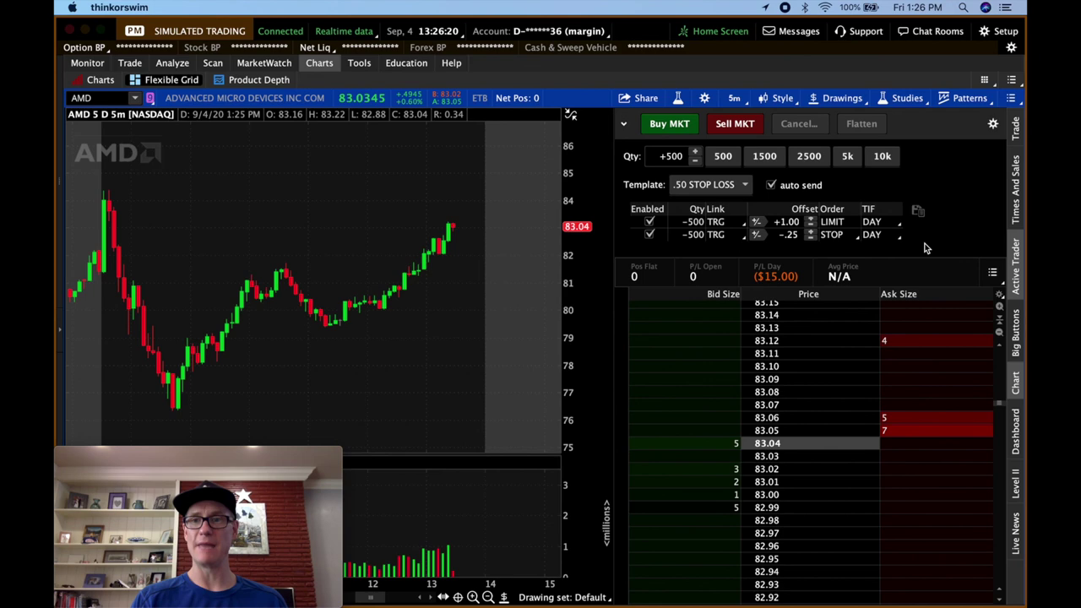
{"action": "left_click", "coordinate": [918, 210]}
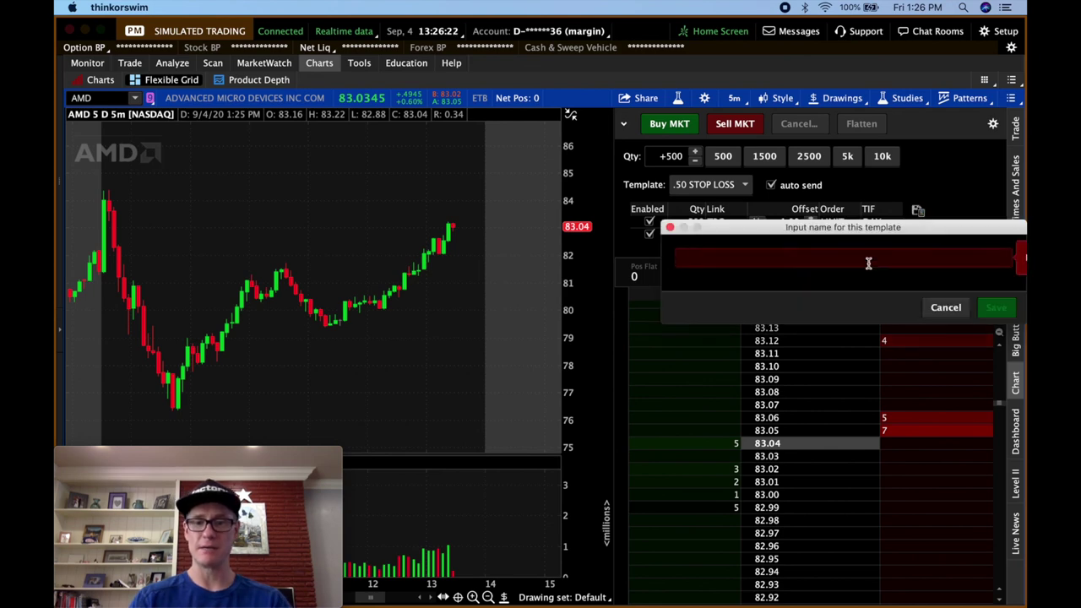
{"action": "type", "text": ".25 STOP"}
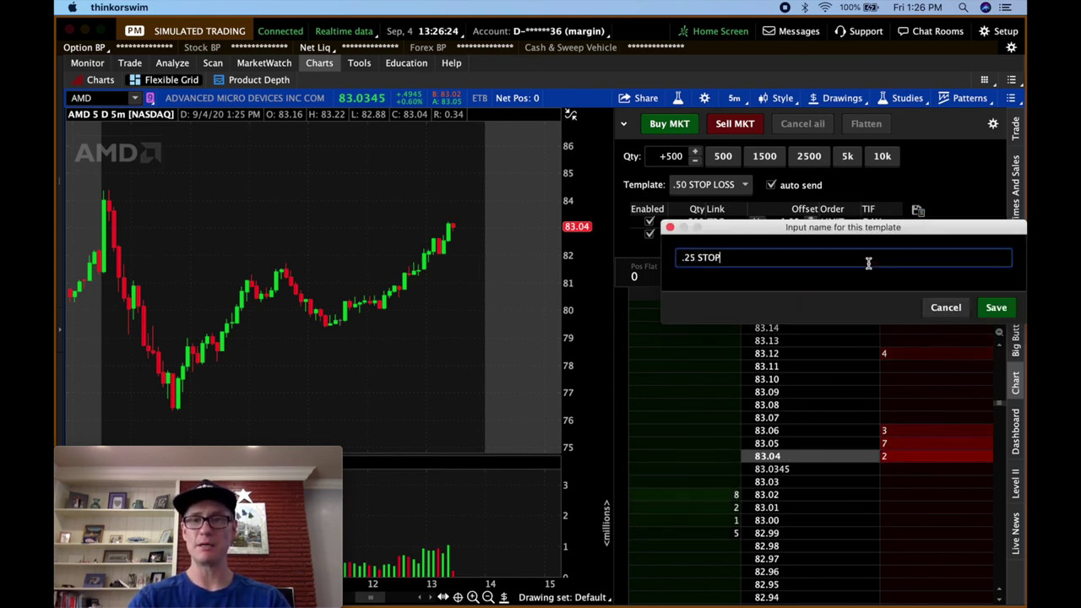
{"action": "type", "text": " LOS"}
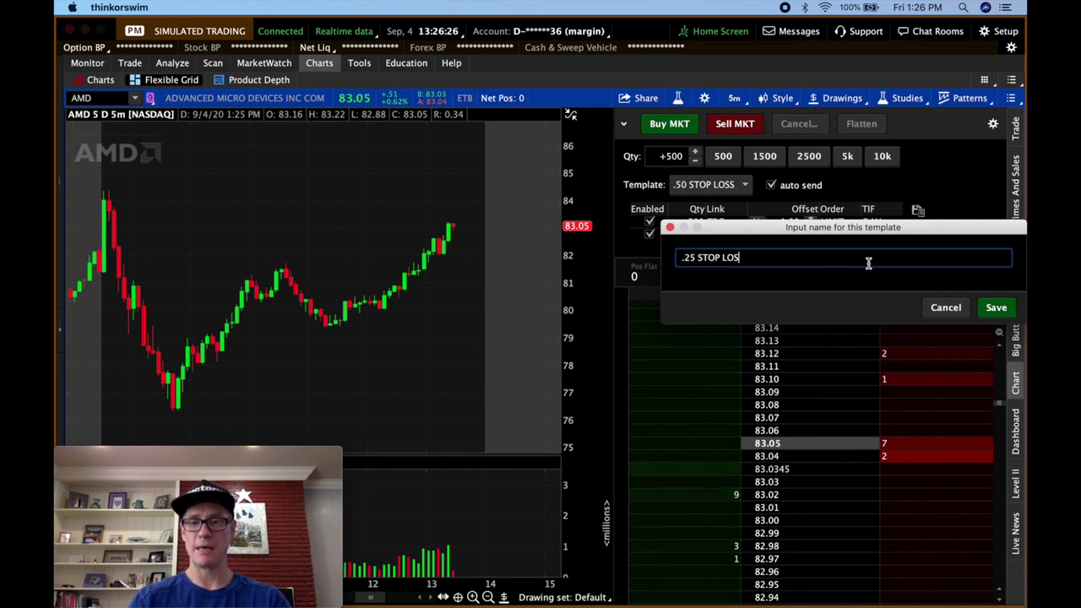
{"action": "type", "text": "S"}
Save '.25 STOP LOSS', then load OCO, '.25 STOP LOSS' and finally '.50 STOP LOSS'.
{"action": "left_click", "coordinate": [996, 307]}
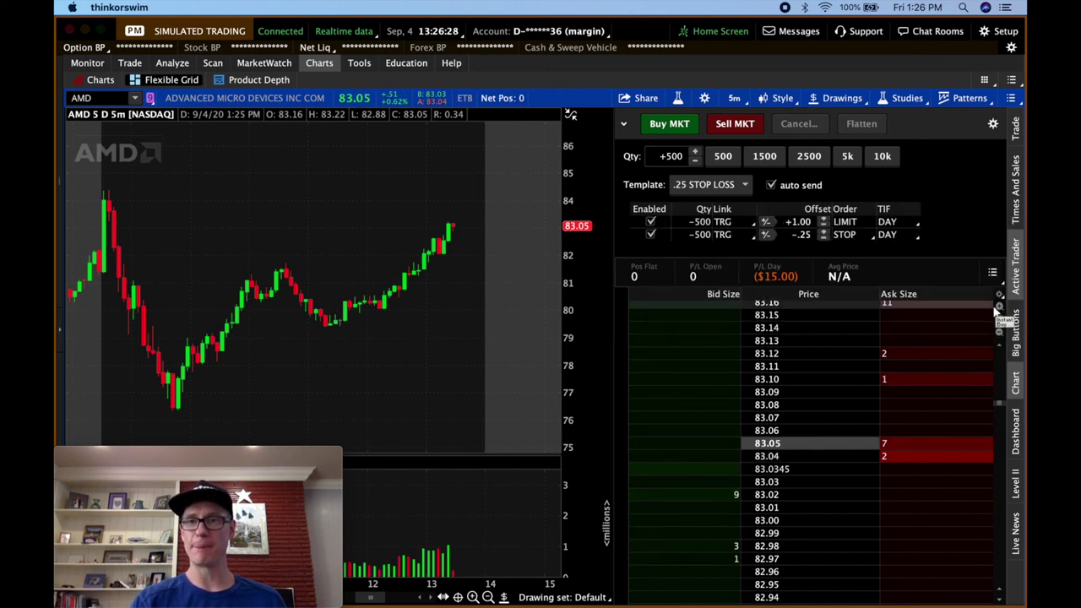
{"action": "left_click", "coordinate": [744, 184]}
{"action": "left_click", "coordinate": [748, 231]}
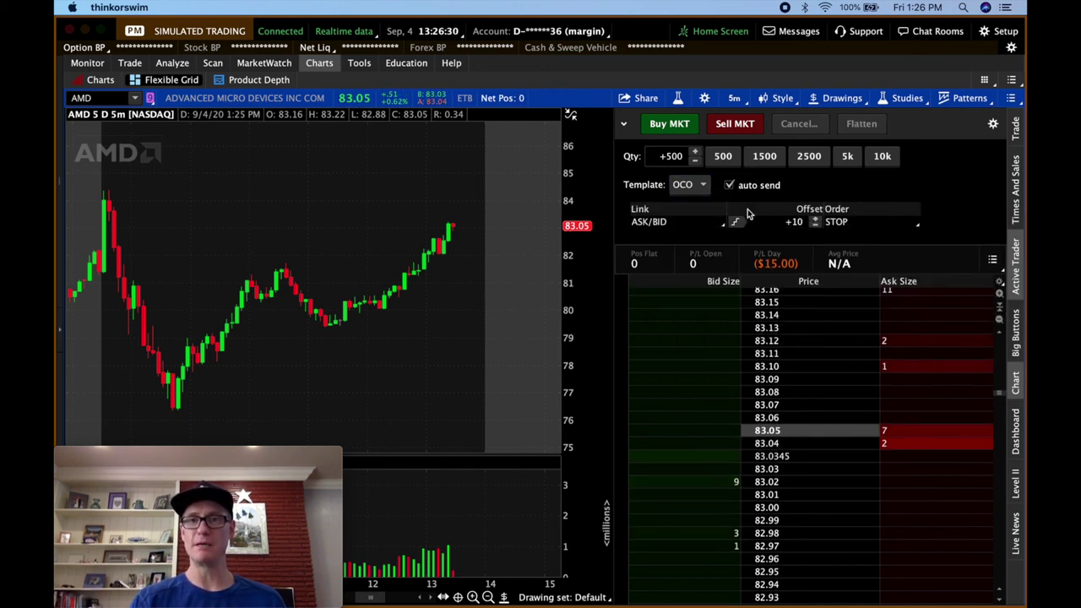
{"action": "left_click", "coordinate": [710, 184]}
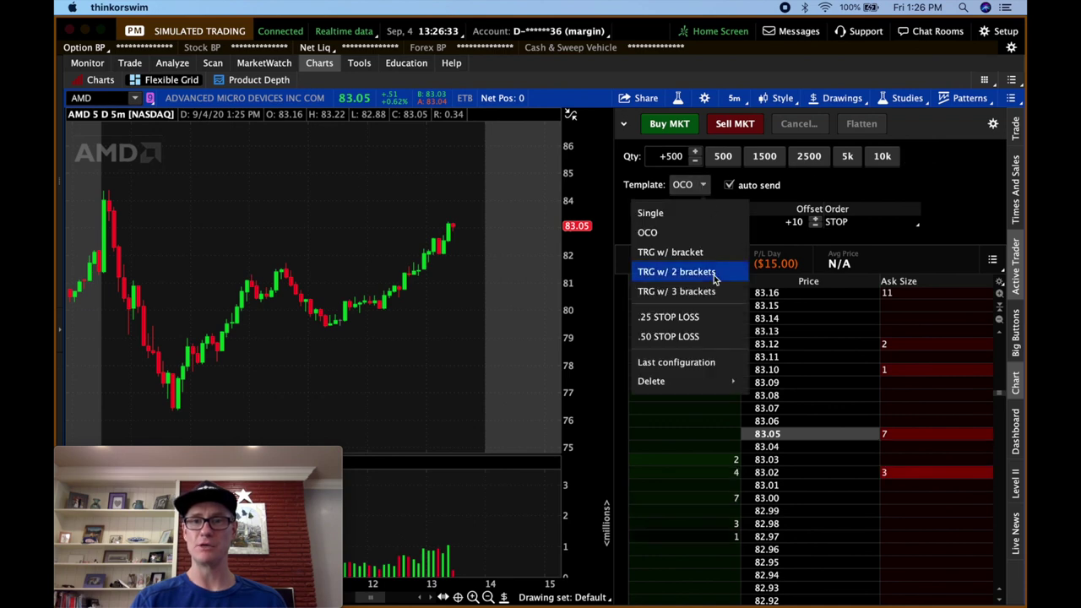
{"action": "left_click", "coordinate": [691, 317]}
{"action": "left_click", "coordinate": [709, 184]}
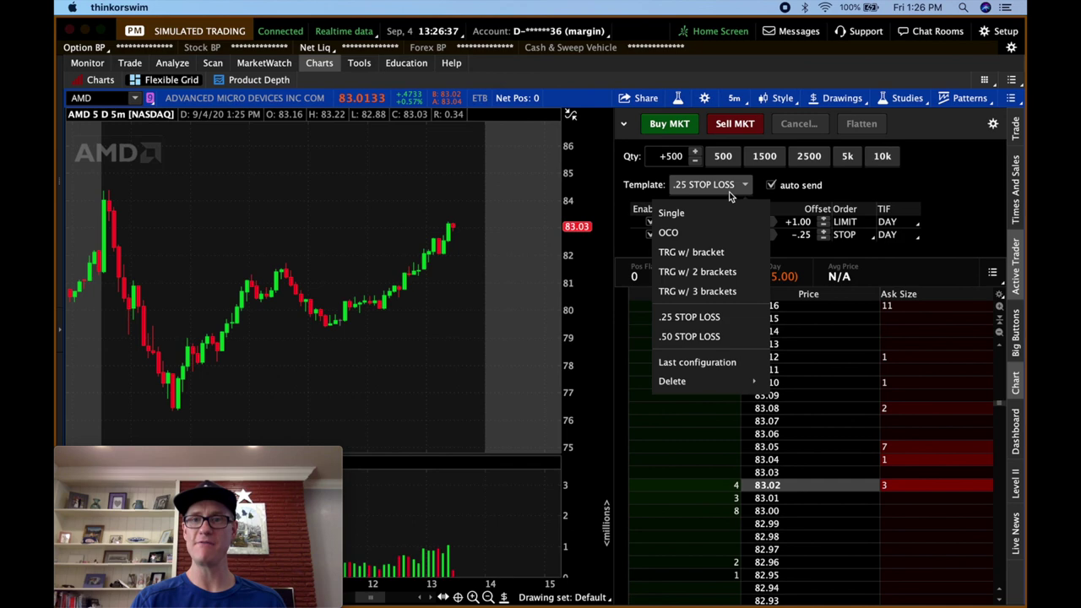
{"action": "left_click", "coordinate": [709, 337]}
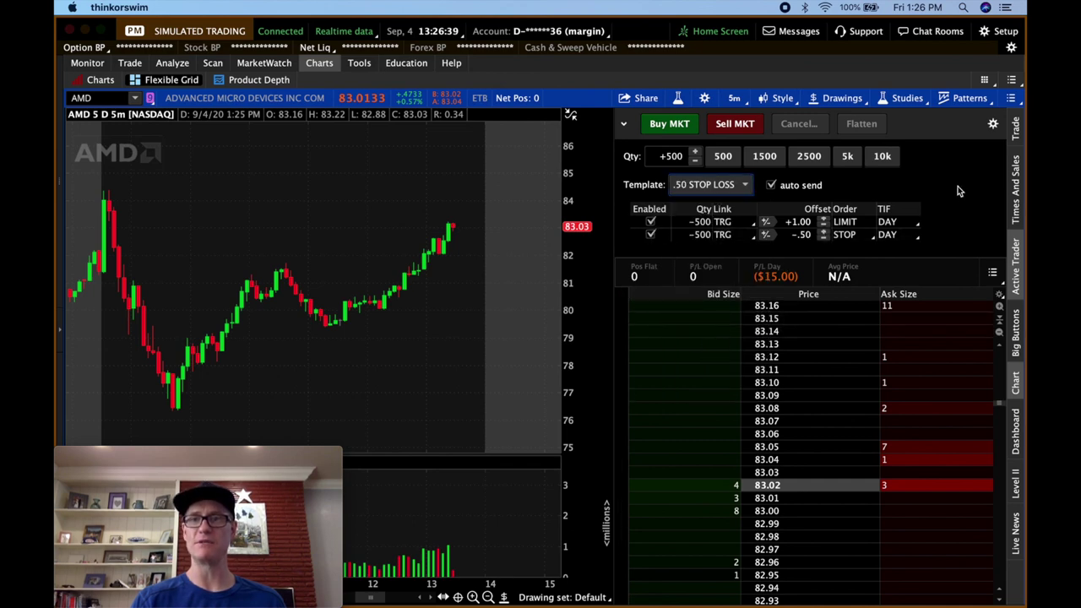